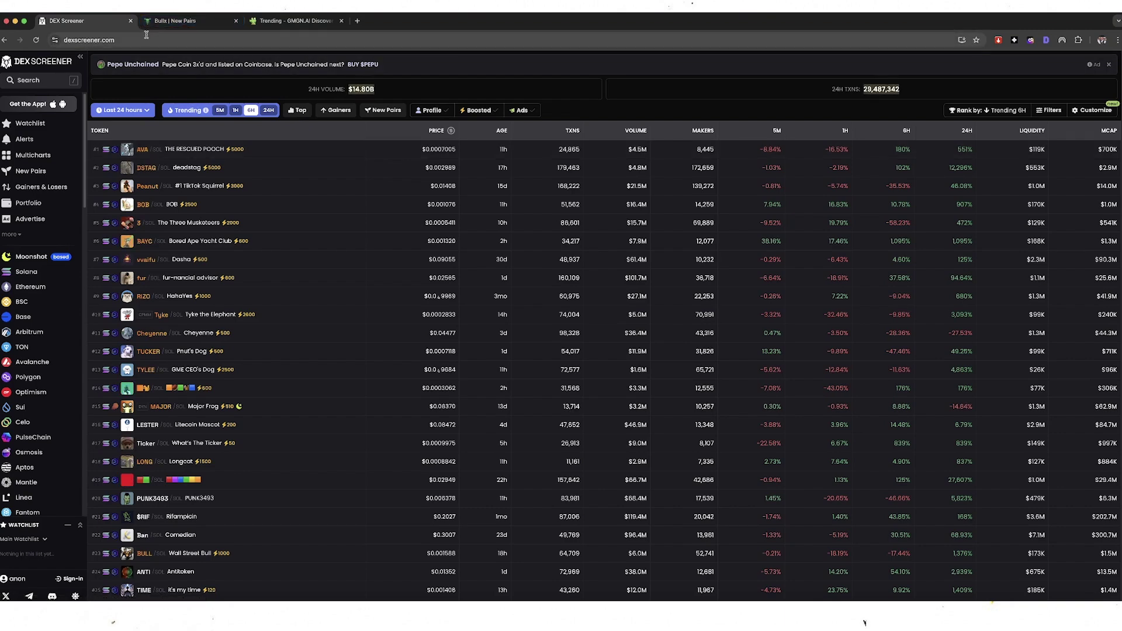
Glance at the BullX and GMGN tabs, then sort DEX Screener trending by volume and open fur.
left_click(191, 21)
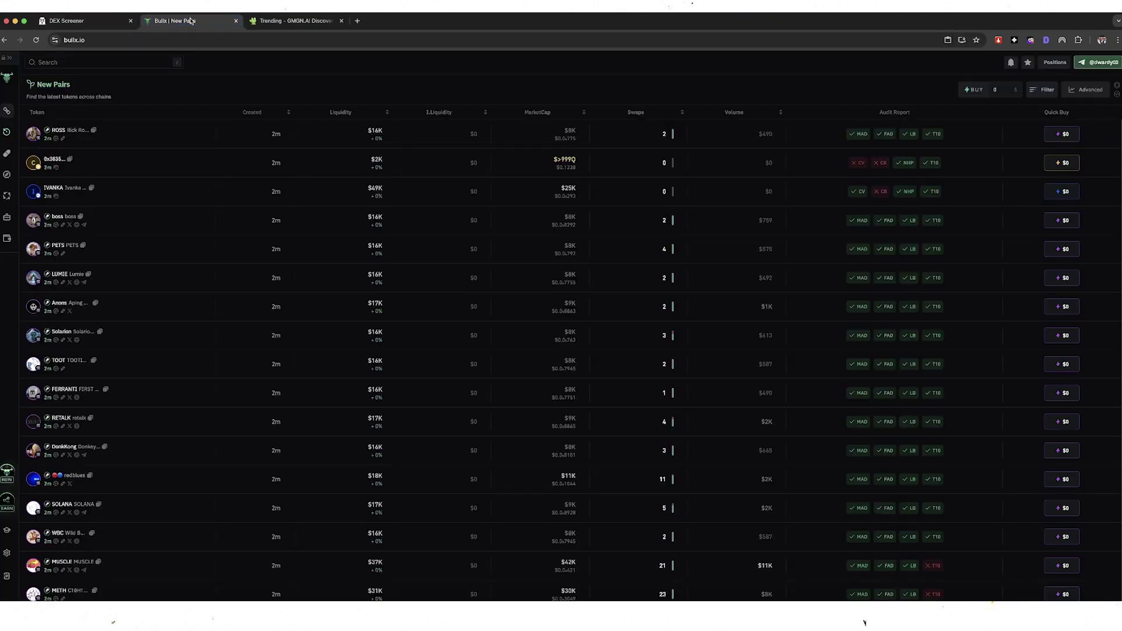
left_click(285, 20)
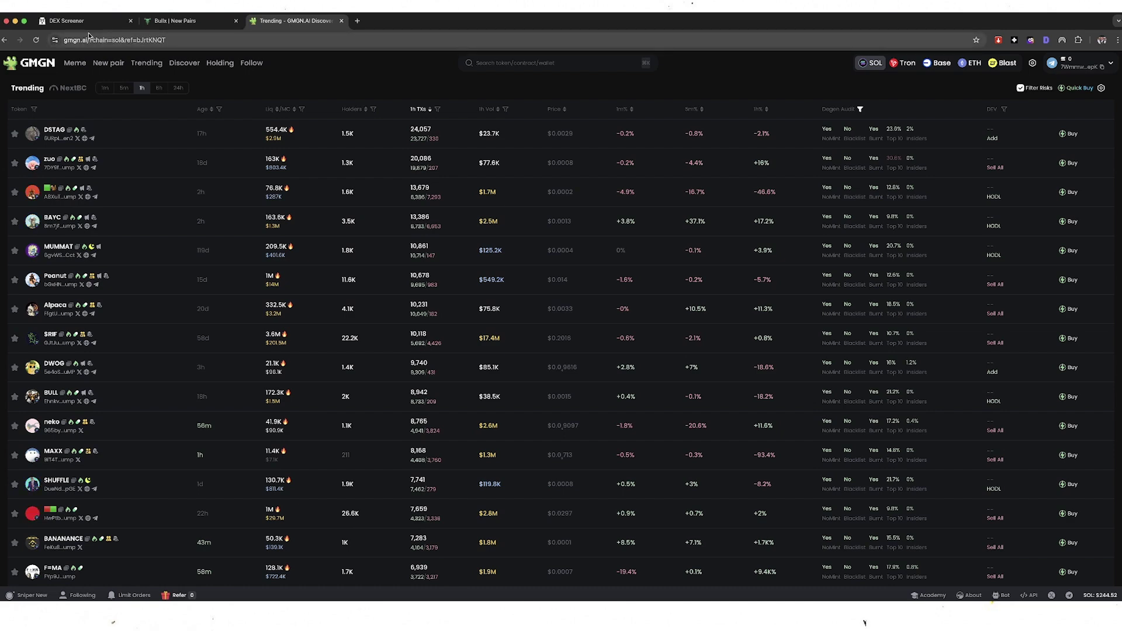
left_click(87, 21)
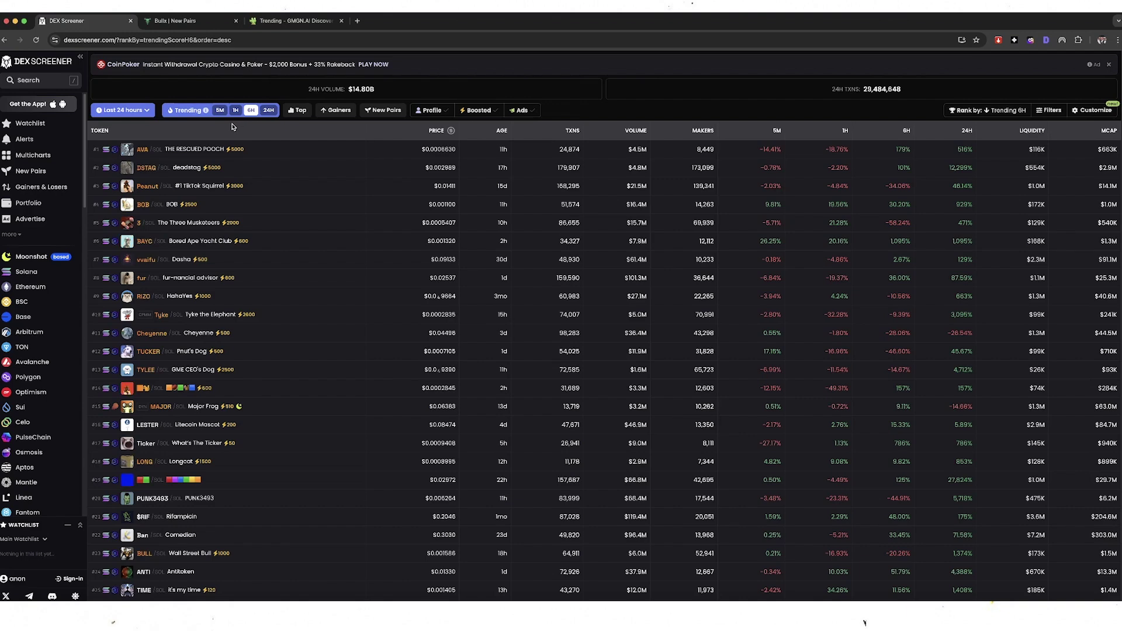
left_click(631, 131)
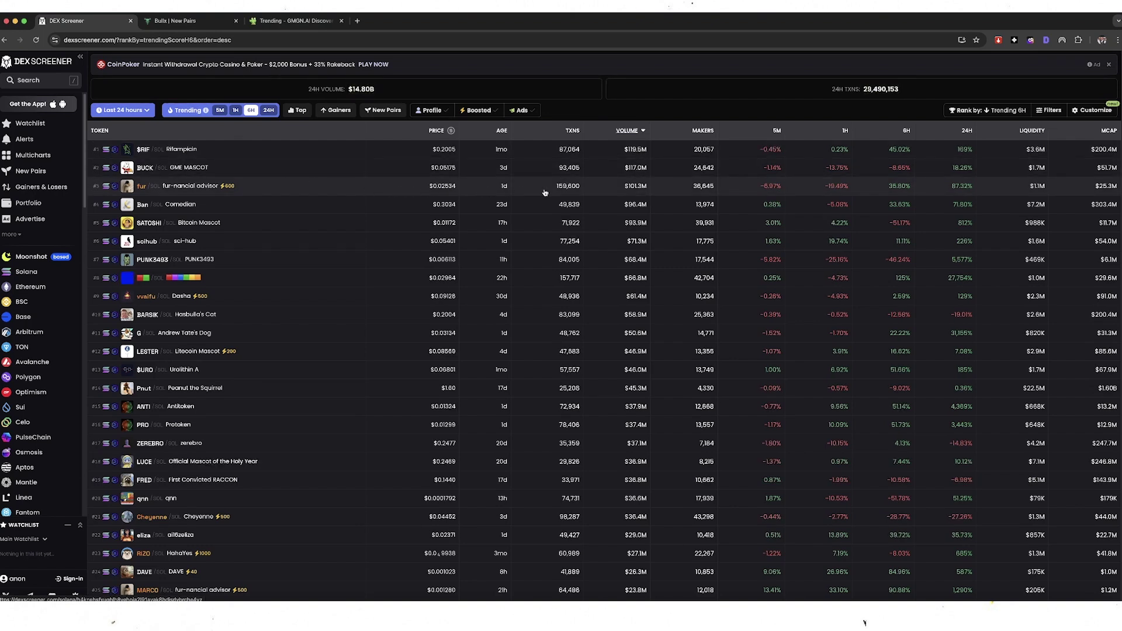
left_click(183, 188)
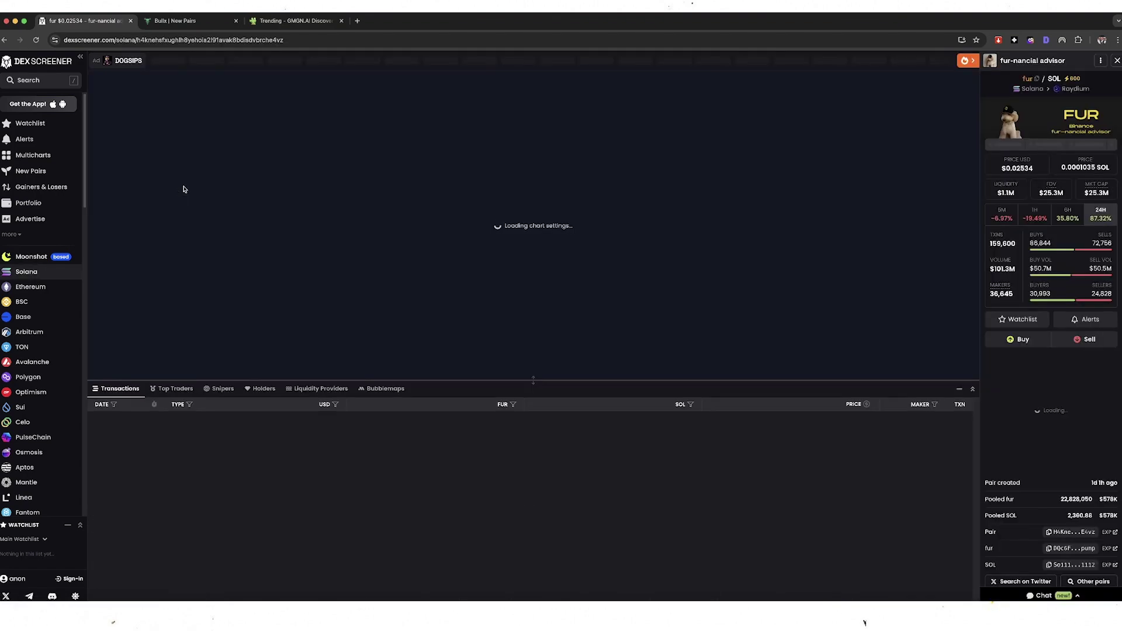
Copy the fur contract address from the DEX Screener side panel and go to BullX New Pairs.
left_click(1028, 79)
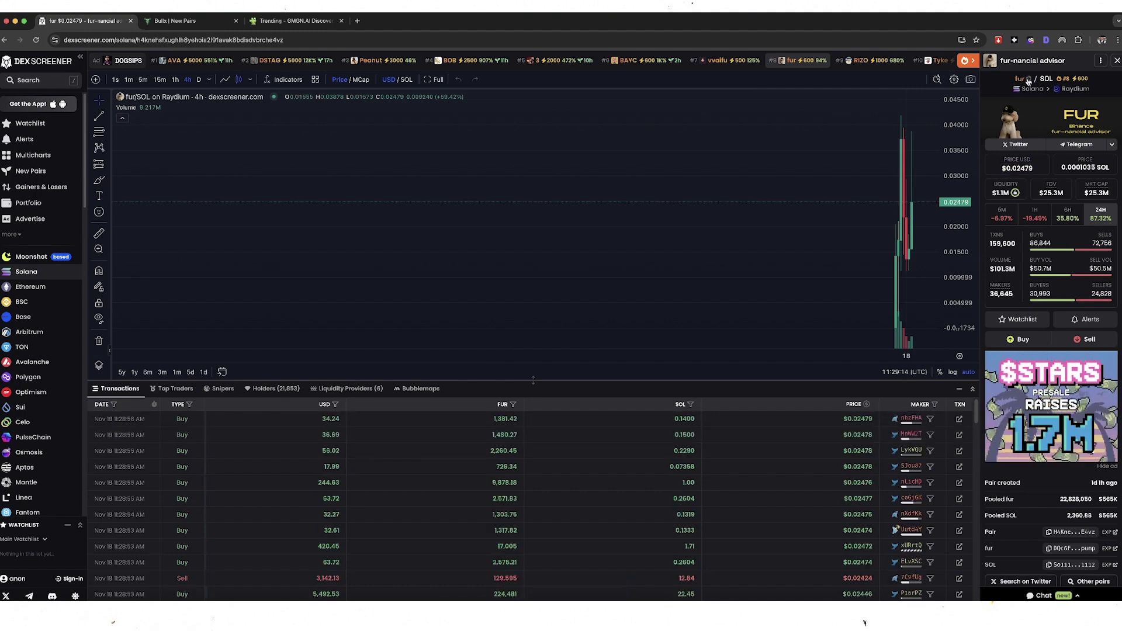
left_click(1028, 80)
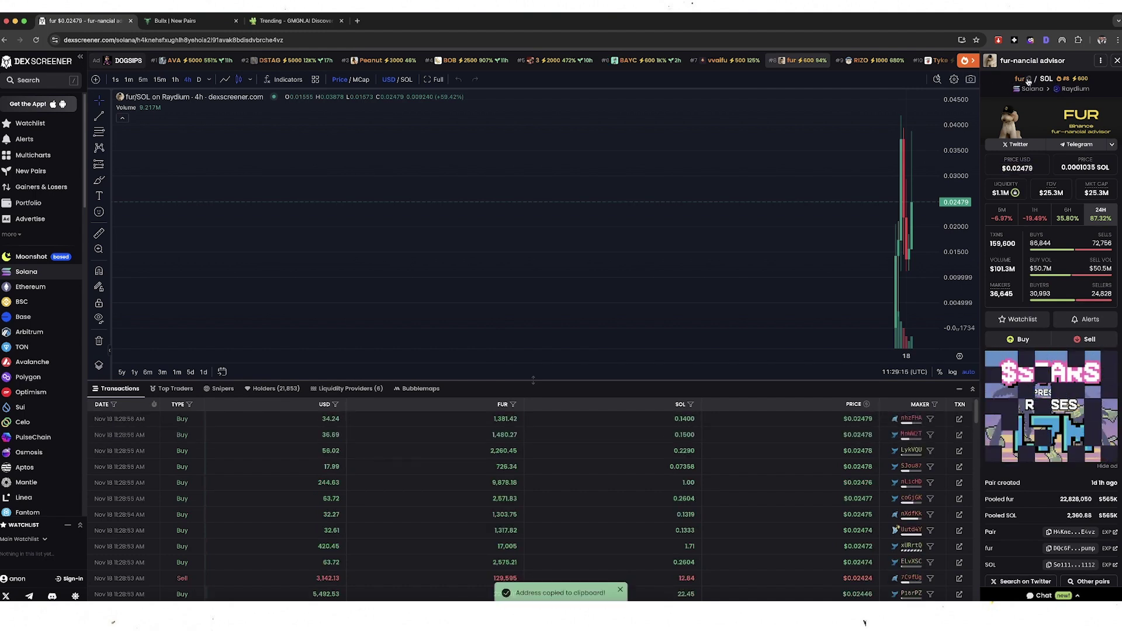
left_click(174, 22)
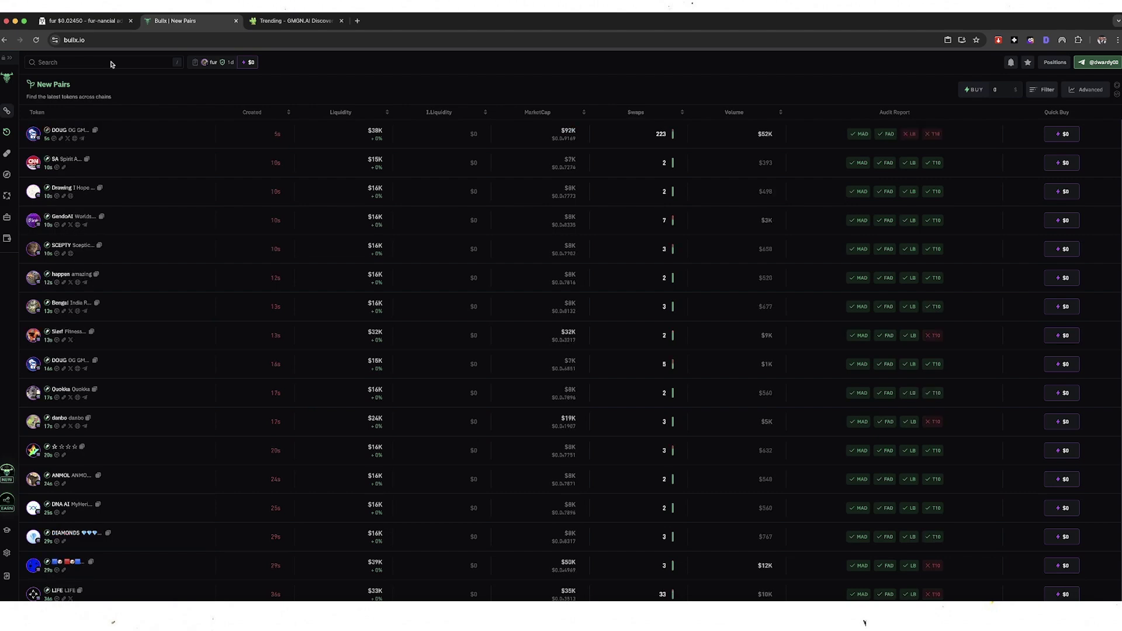
Paste the fur contract address into BullX search and open the fur token's trading page.
left_click(111, 62)
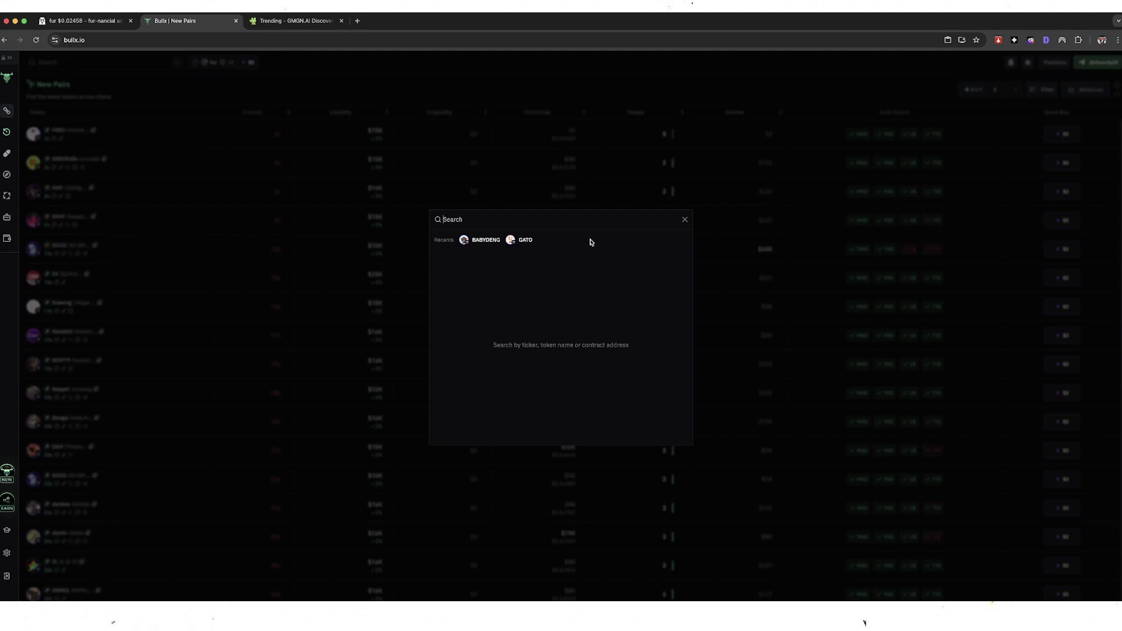
left_click(685, 220)
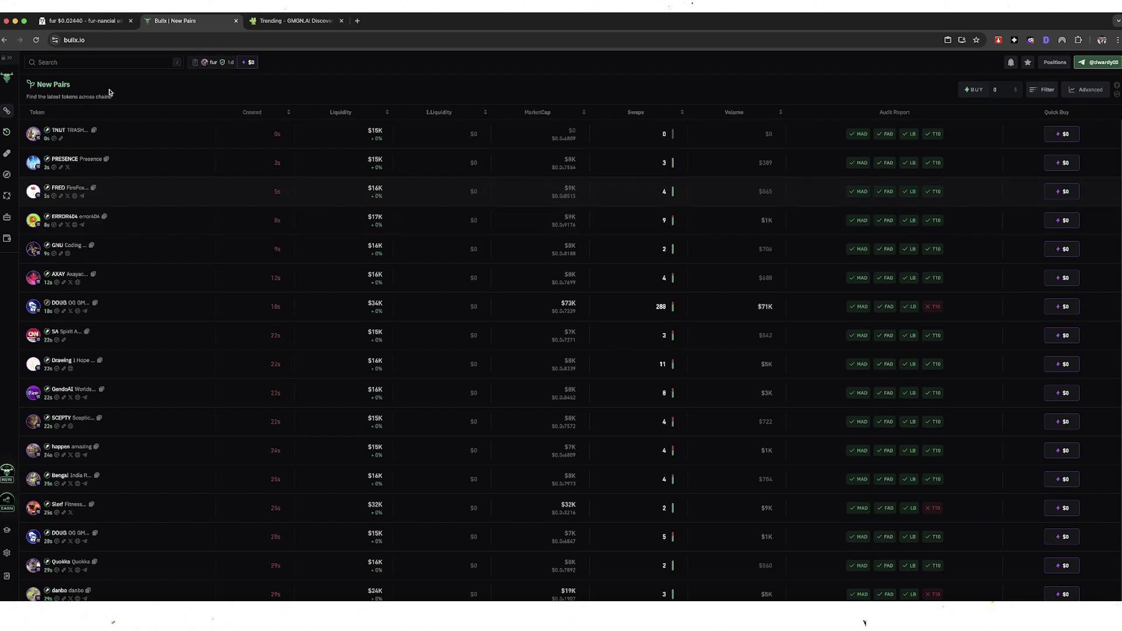
left_click(80, 65)
left_click(121, 90)
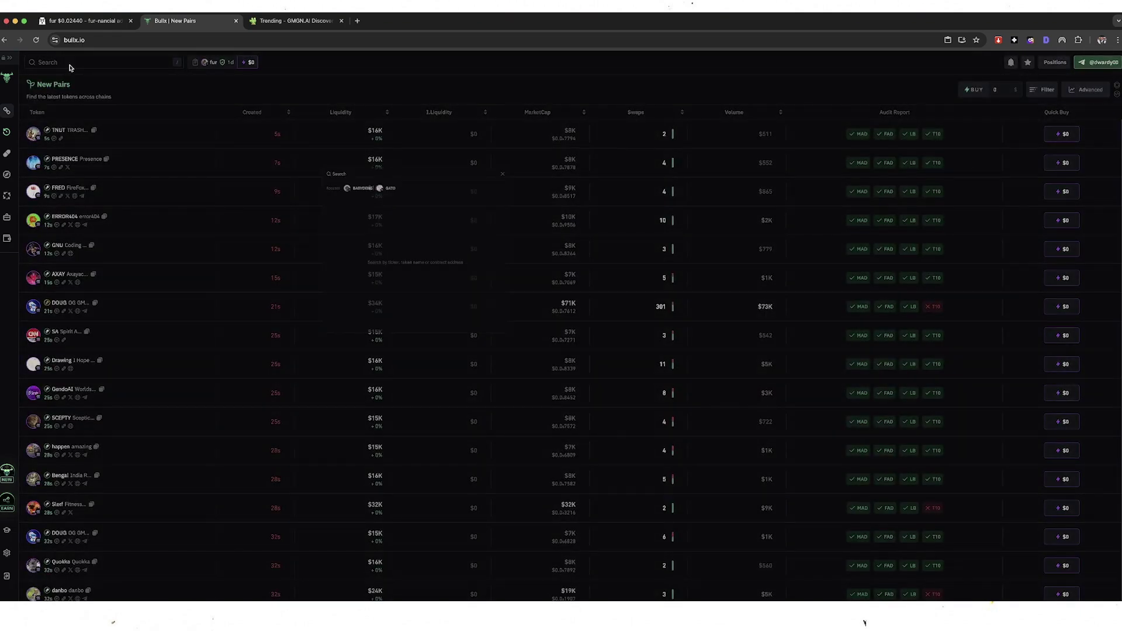
key("slash")
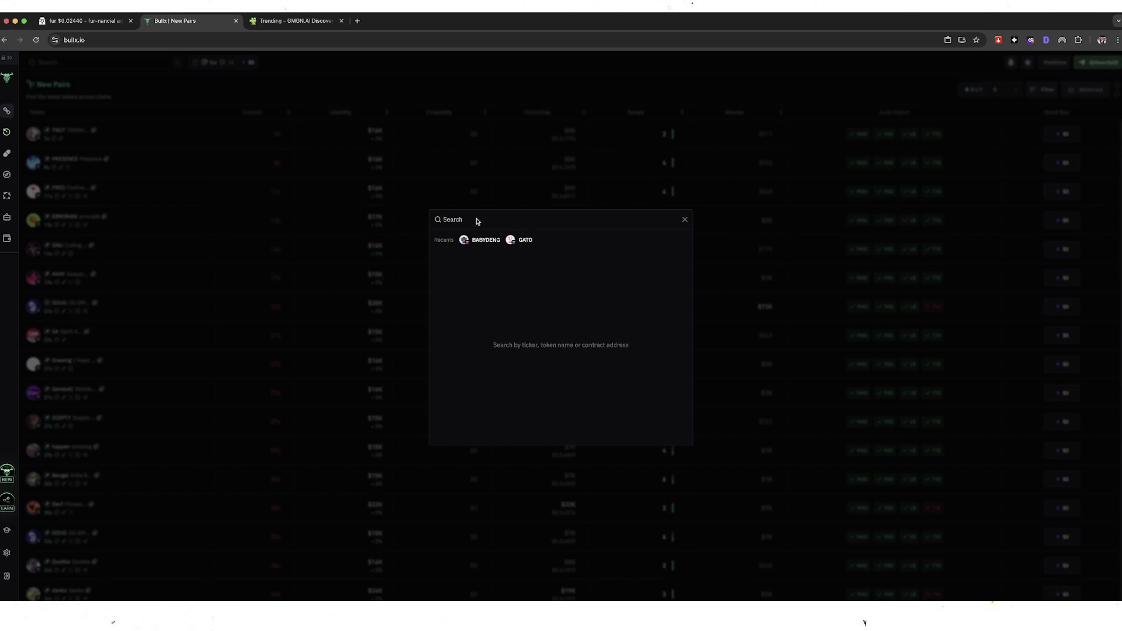
key("super+v")
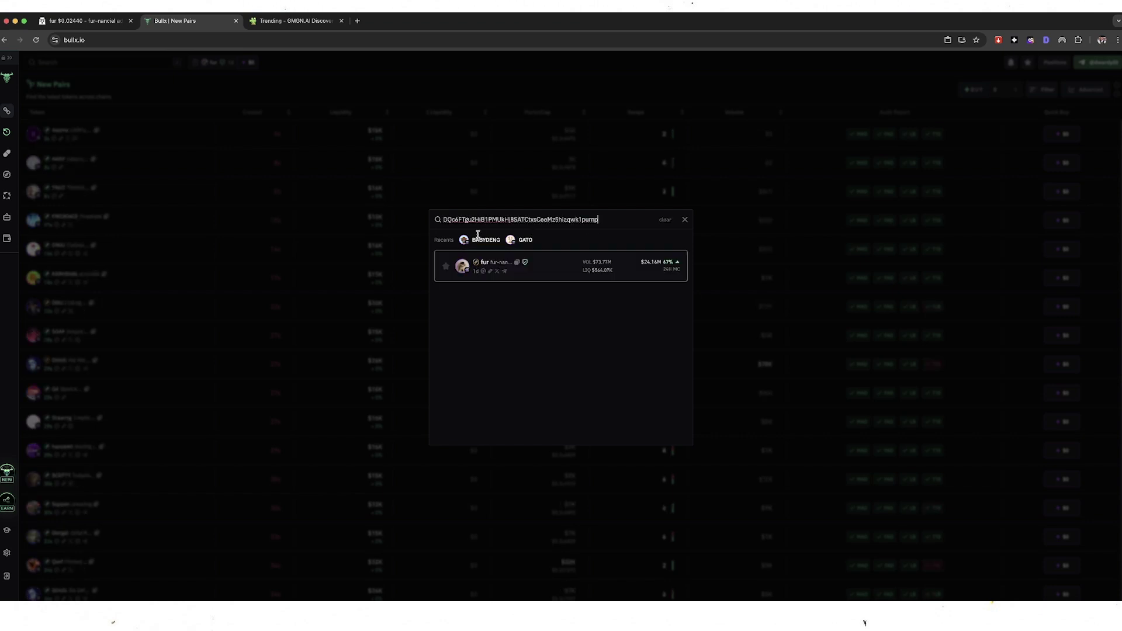
left_click(524, 269)
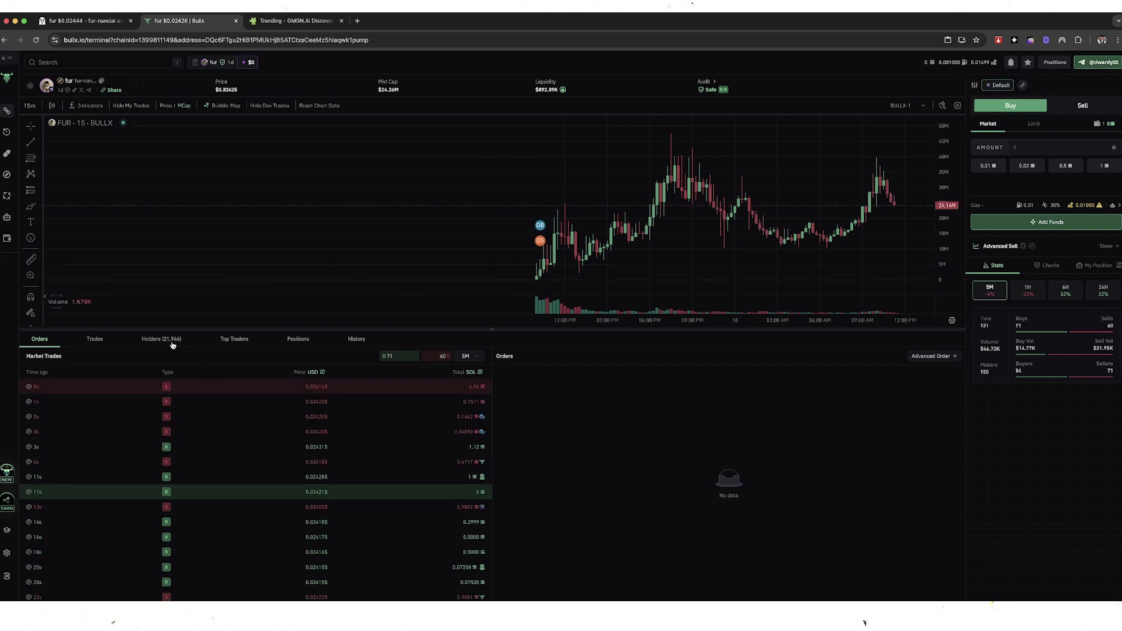
List fur's 21,987 holders (top 10 hold 11%) and inspect a large holder's summary card.
left_click(173, 343)
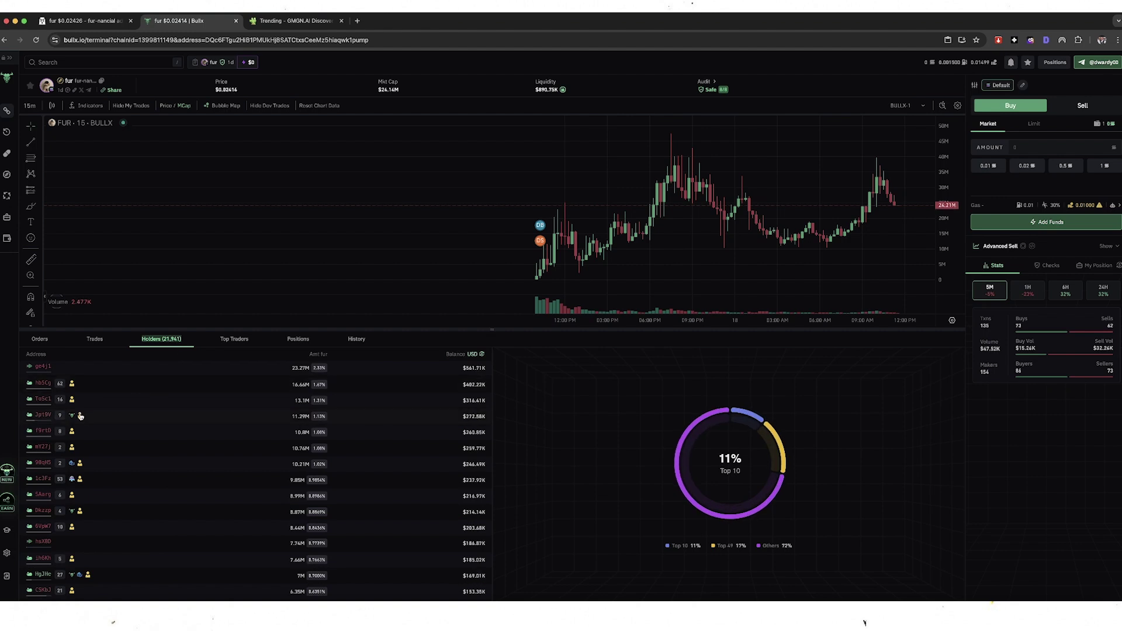
scroll(75, 448, "down", 6)
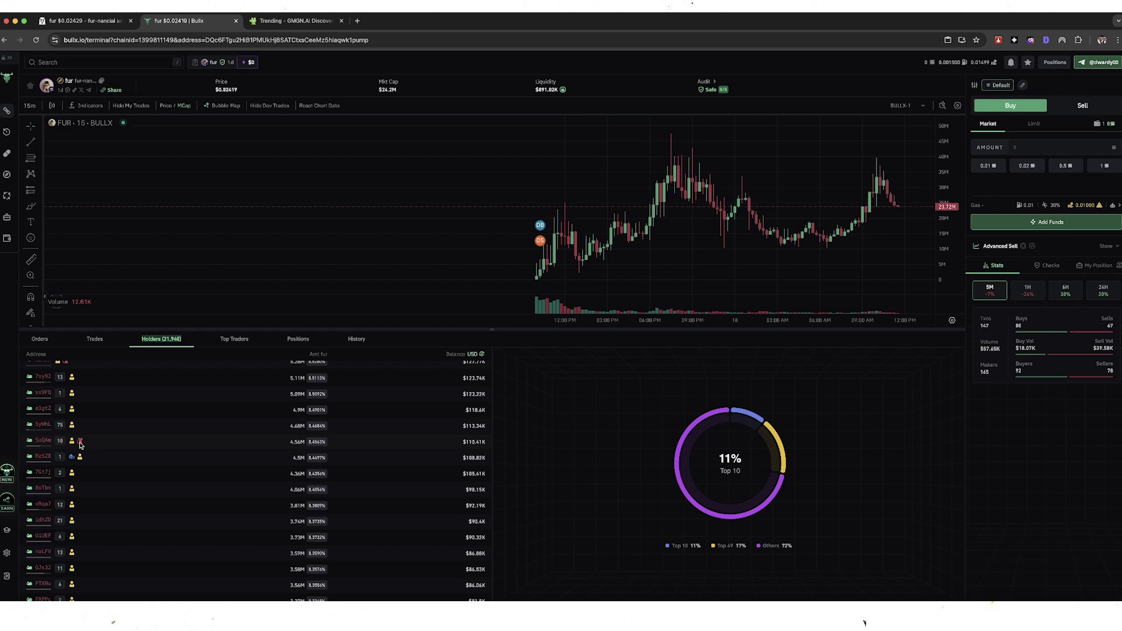
scroll(80, 444, "up", 2)
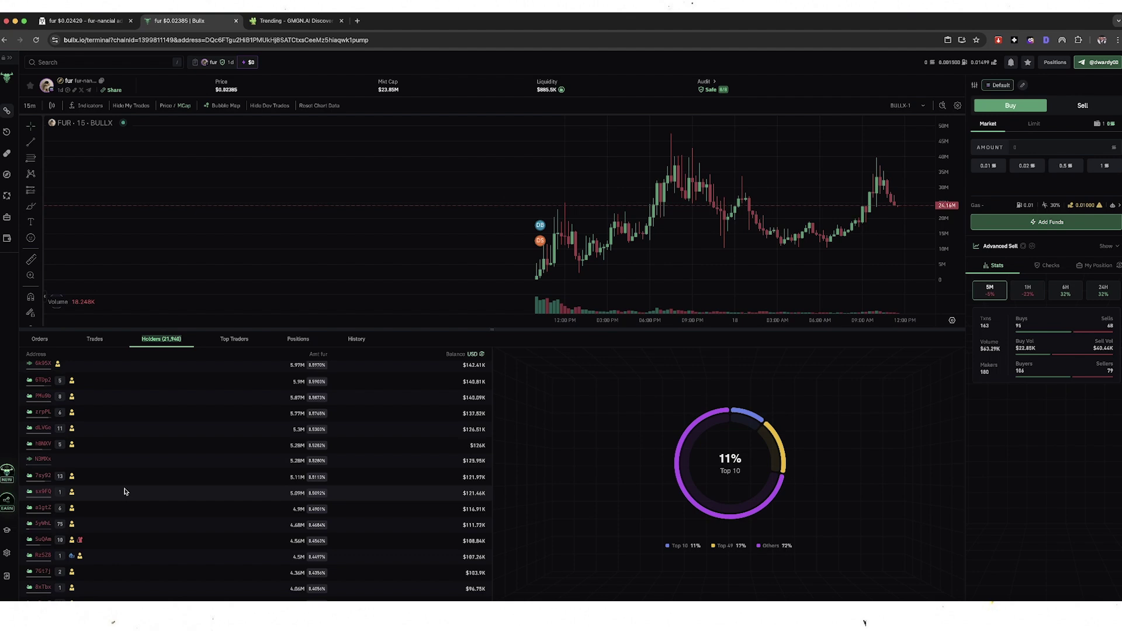
scroll(95, 467, "up", 2)
scroll(95, 476, "up", 5)
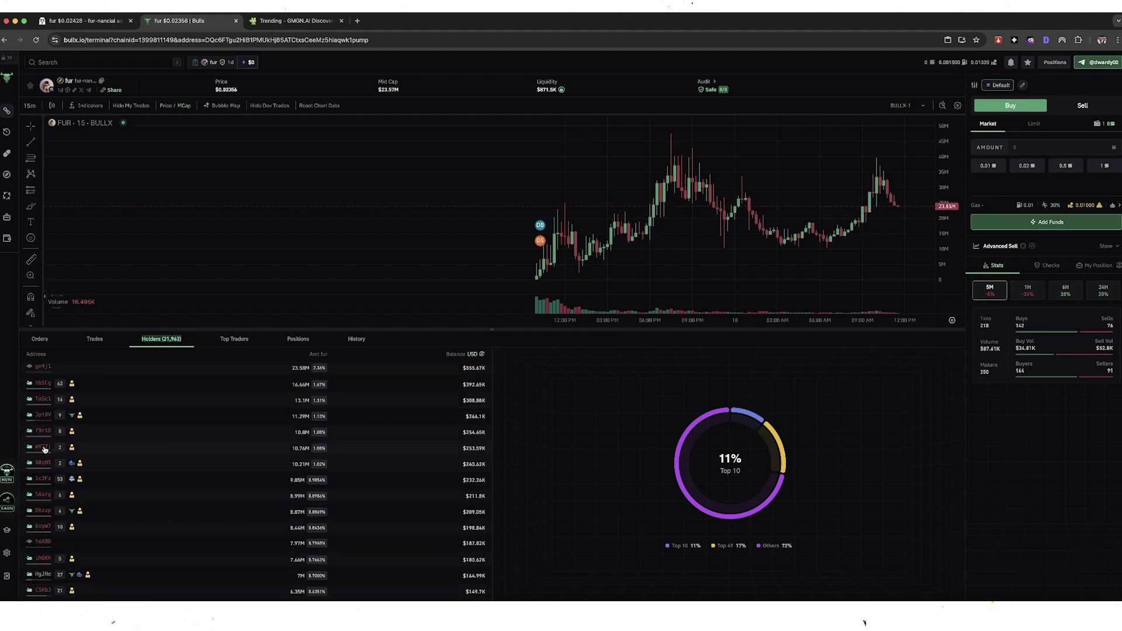
scroll(48, 382, "down", 4)
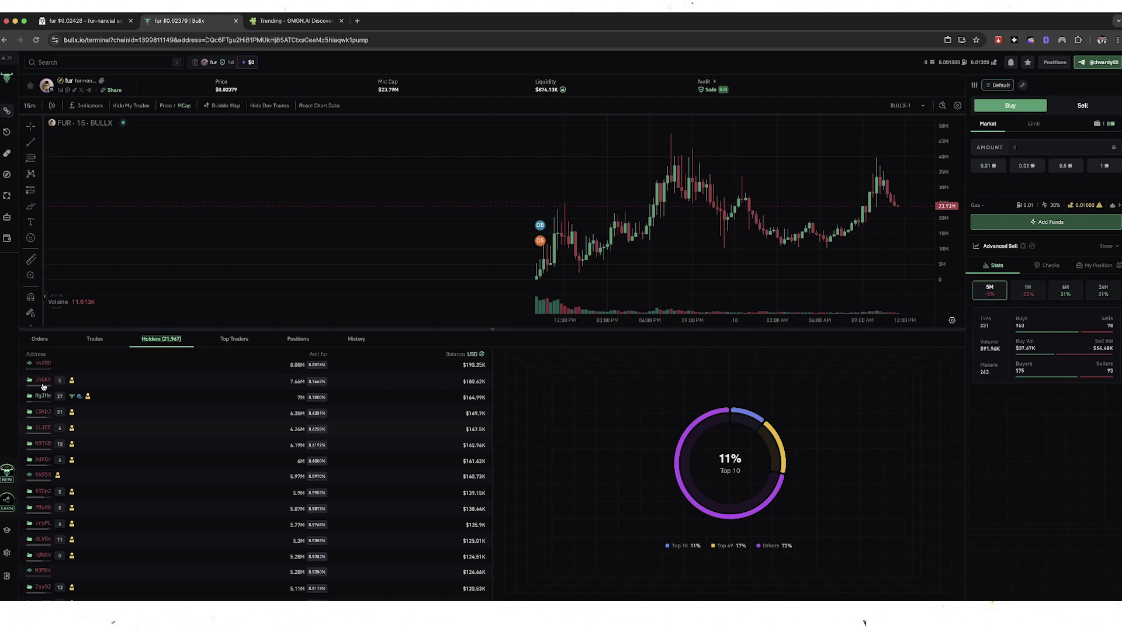
mouse_move(41, 398)
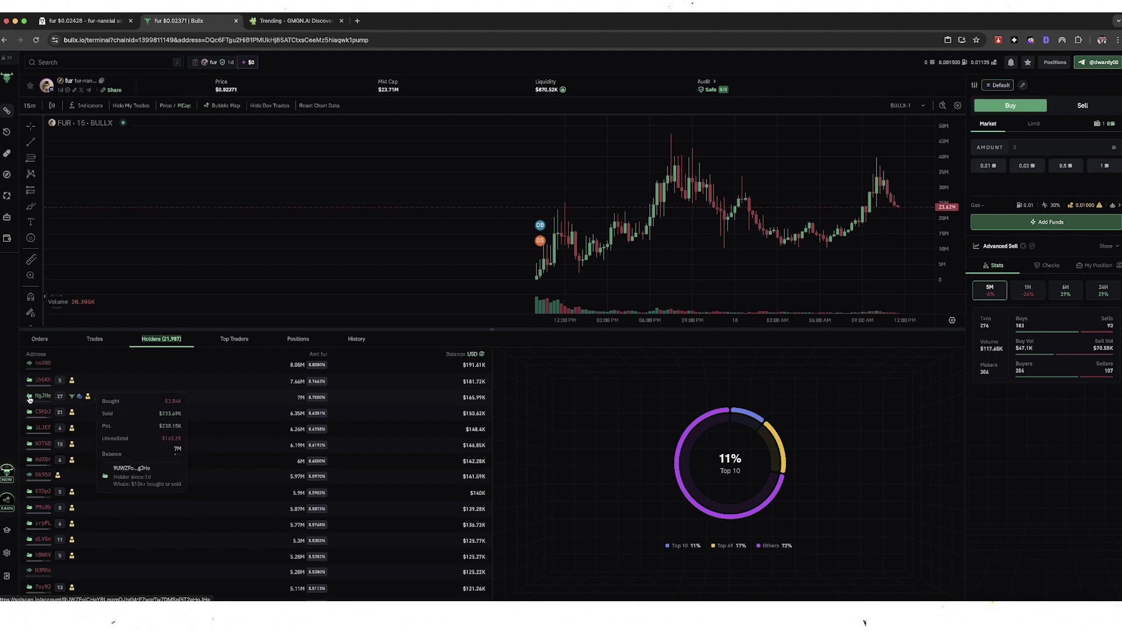
Open the large holder's Solscan account, check its 1,678.01 SOL and 7M fur, and copy its address.
left_click(29, 398)
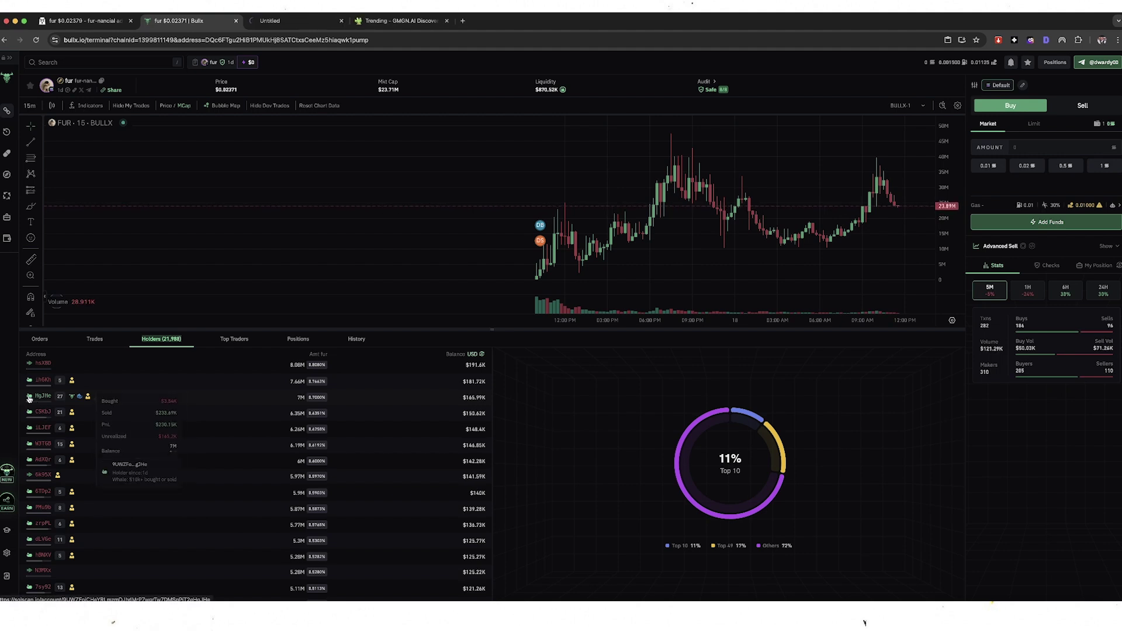
left_click(286, 23)
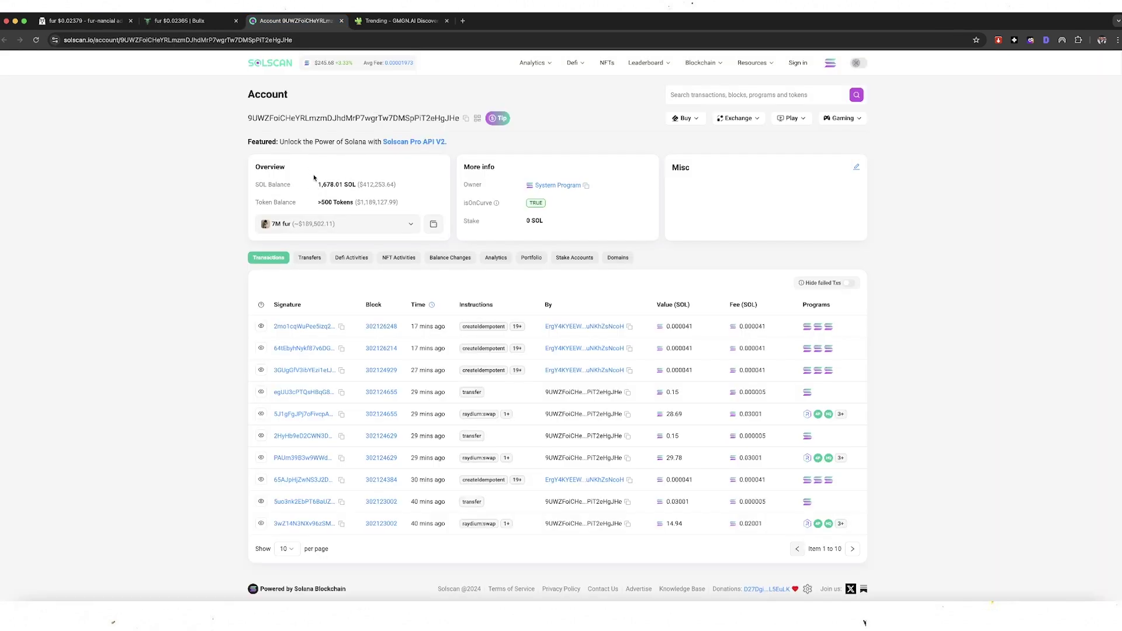
left_click_drag(314, 182, 393, 185)
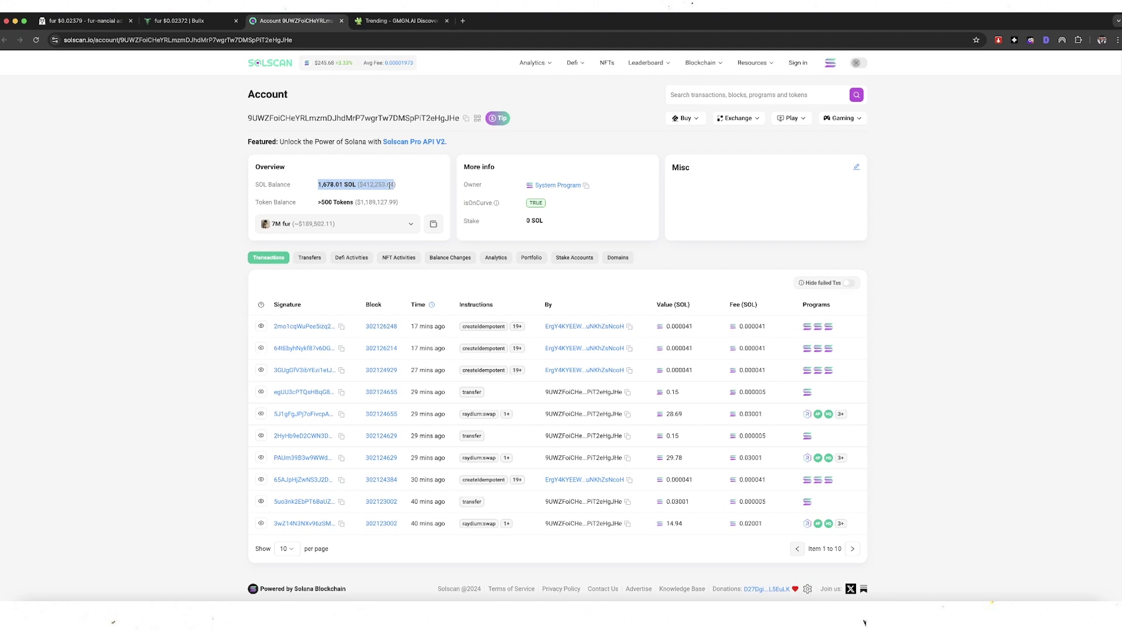
left_click(377, 192)
left_click_drag(326, 201, 401, 203)
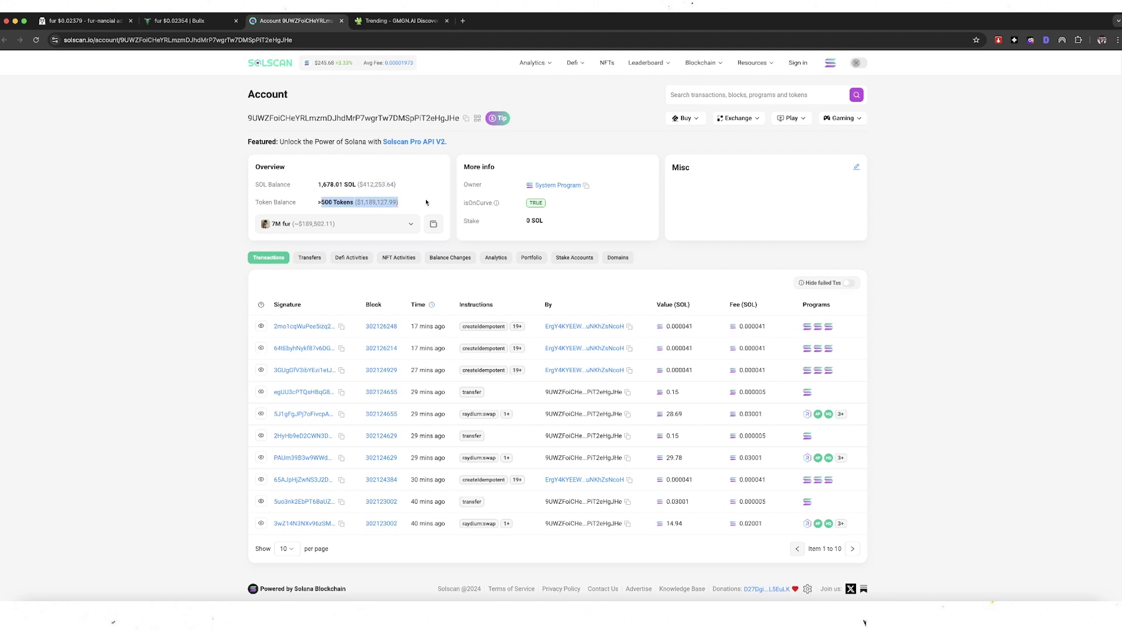
left_click(378, 194)
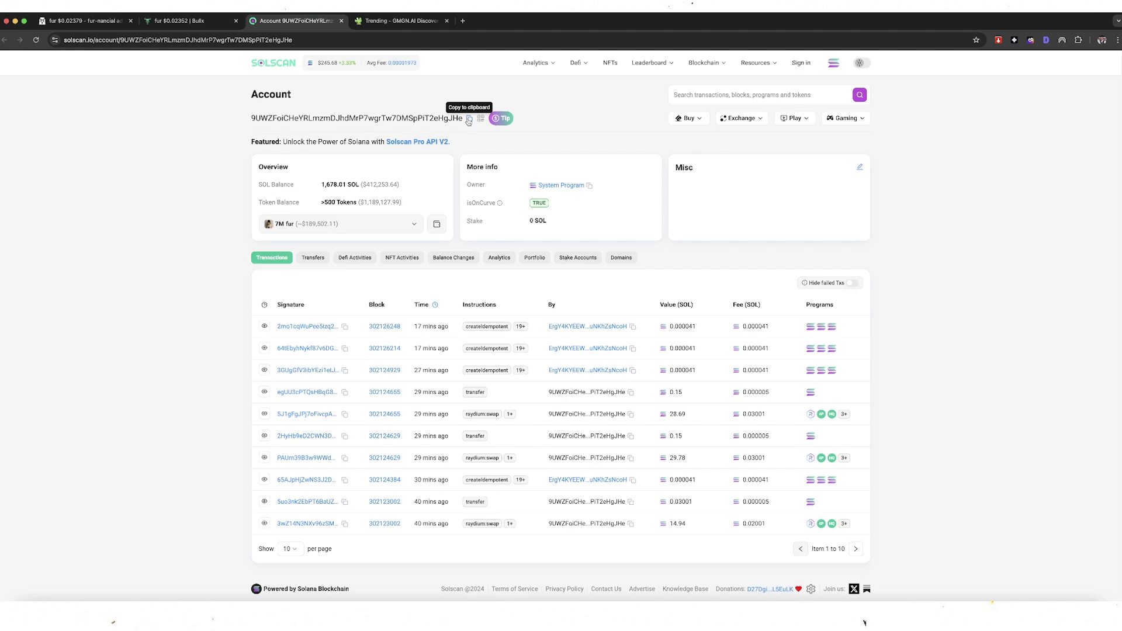
left_click(468, 119)
left_click(402, 22)
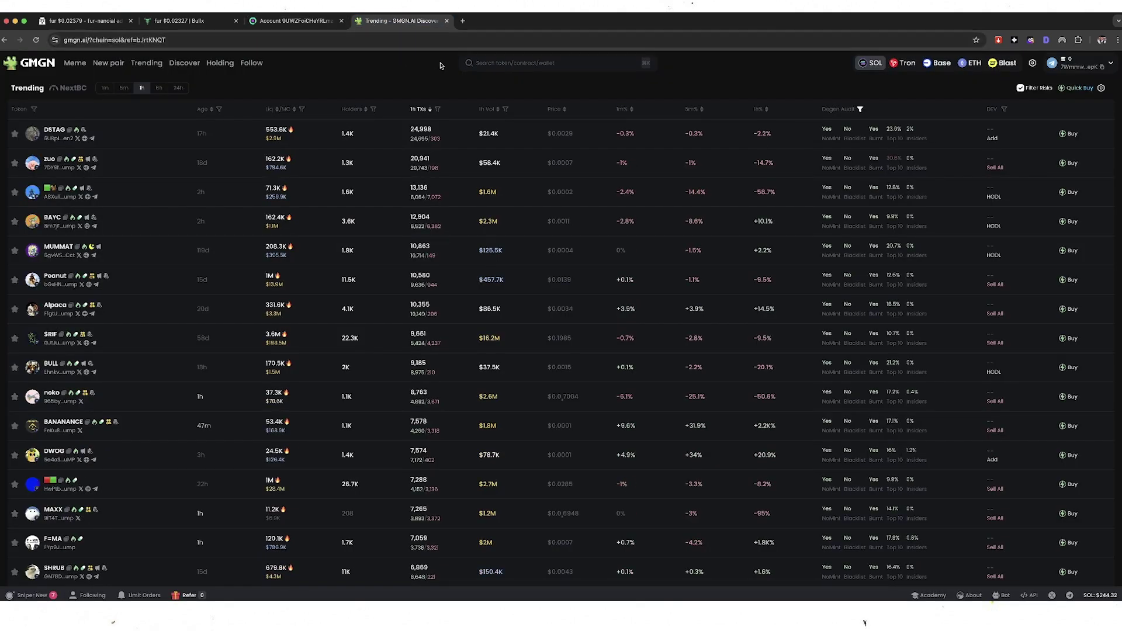
Paste the copied wallet address into GMGN search and open its profile.
left_click(509, 61)
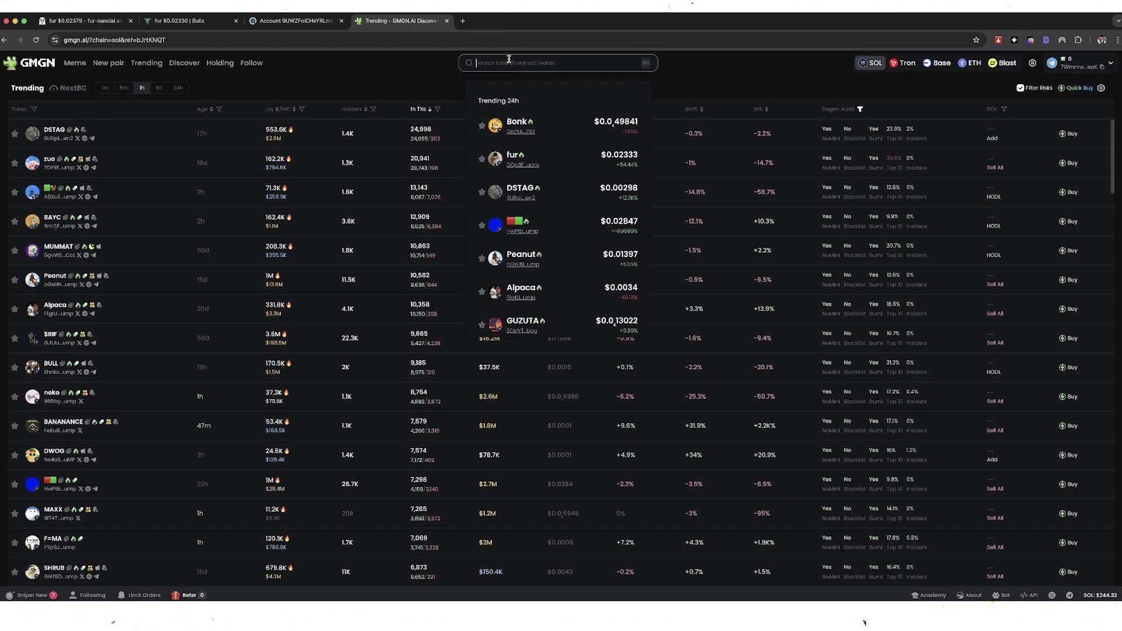
key("super+v")
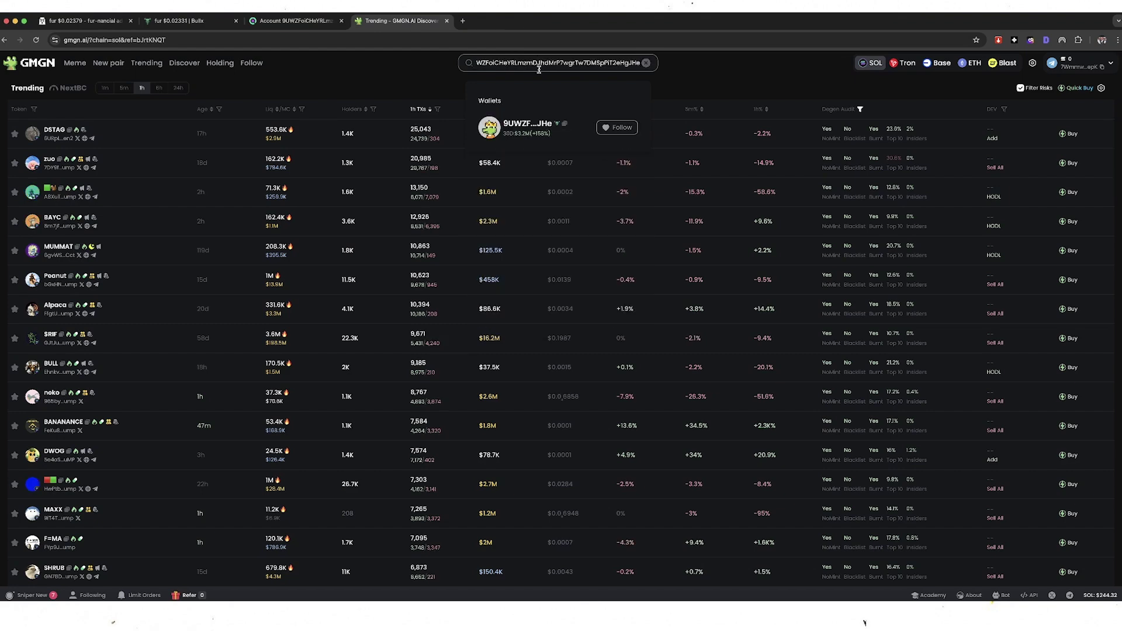
left_click(543, 124)
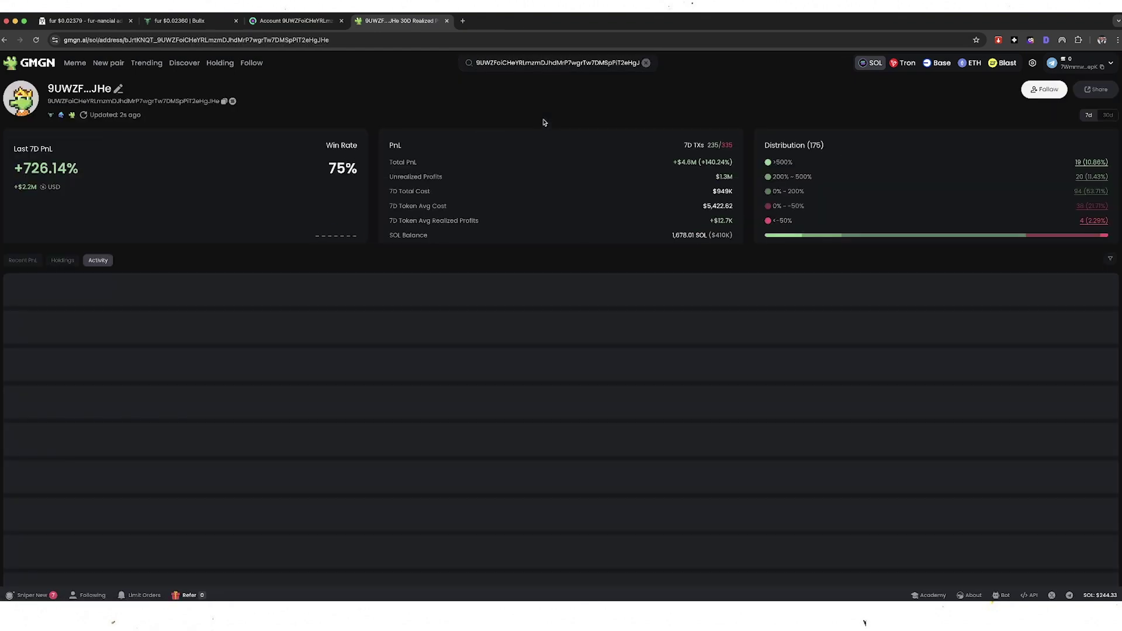
Show the wallet's 30-day stats (+157.96% PnL, 37.88% win rate), then return to BullX.
left_click(1108, 116)
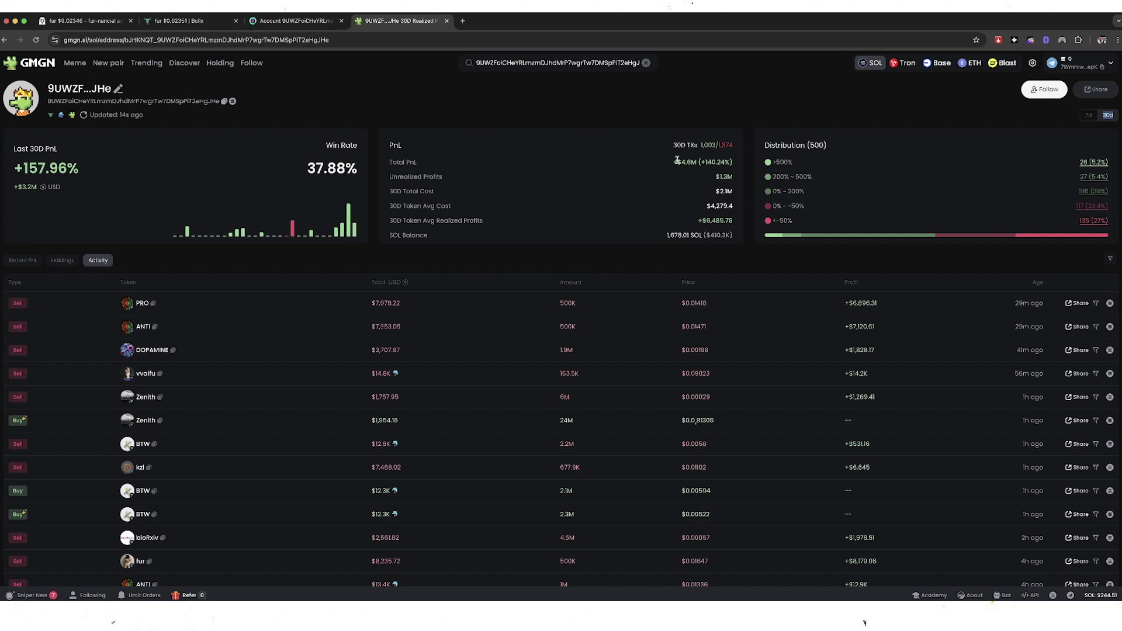
left_click_drag(676, 161, 719, 162)
left_click(732, 165)
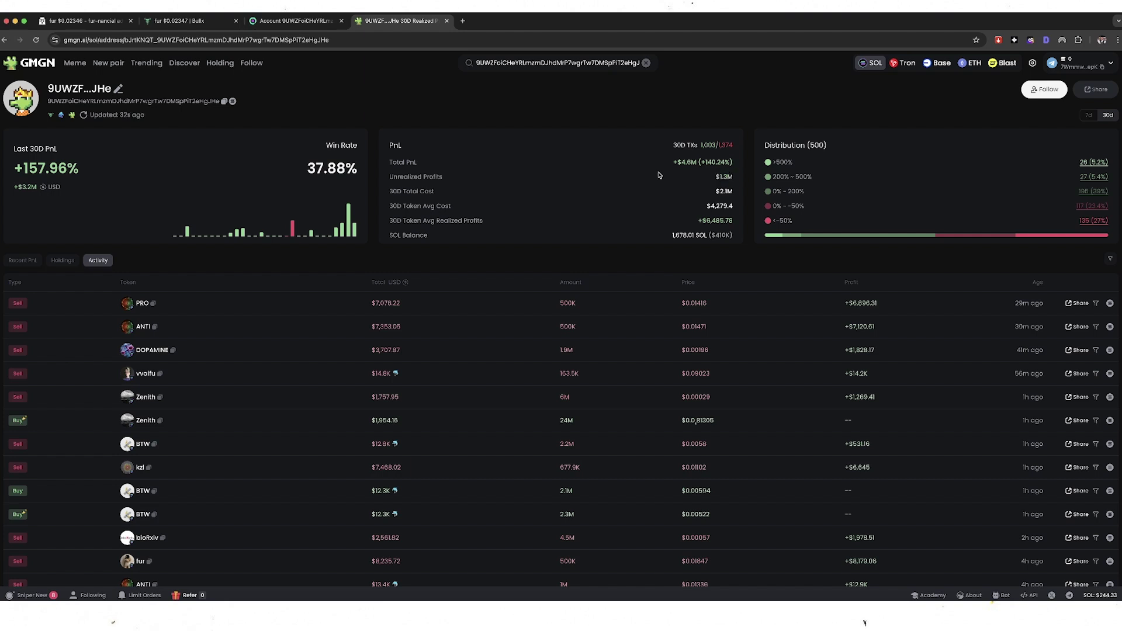
left_click(282, 22)
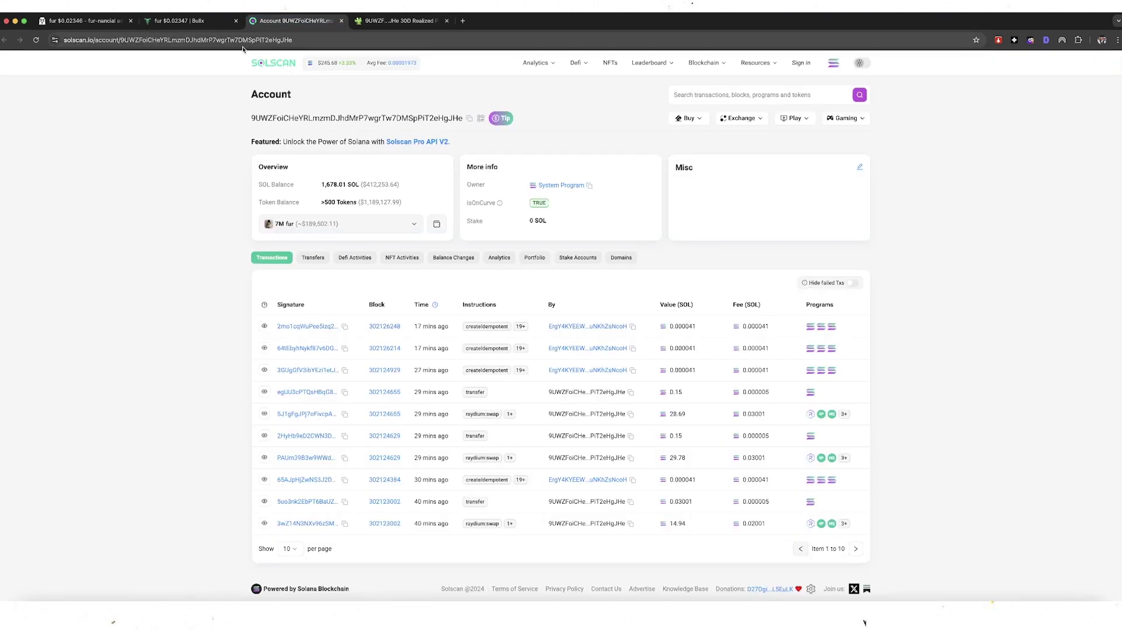
left_click(216, 20)
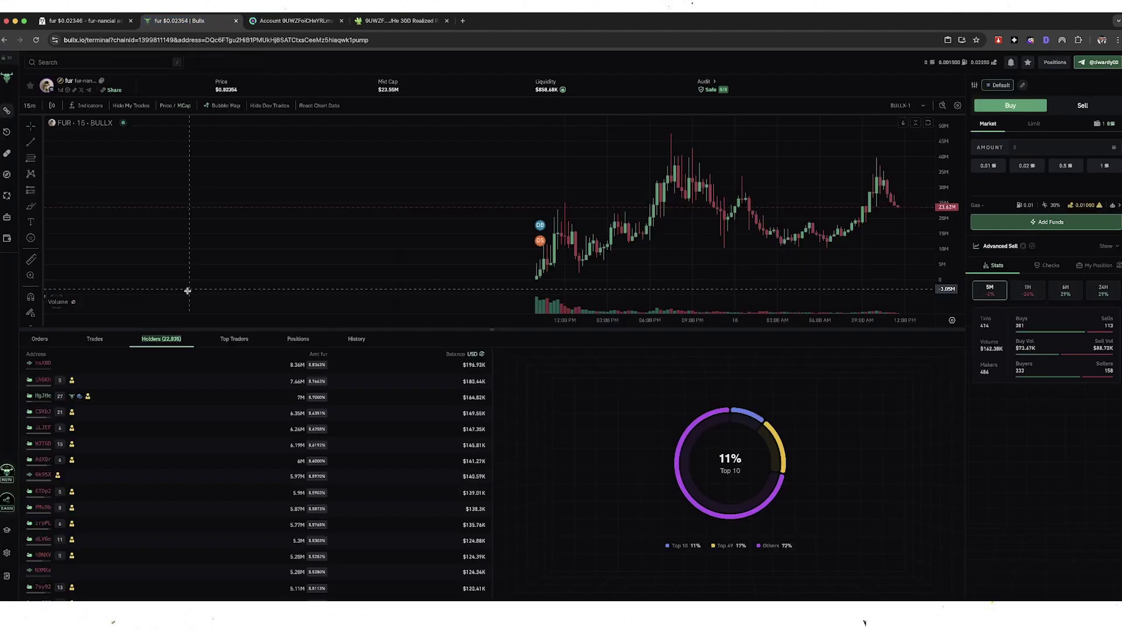
scroll(220, 397, "down", 5)
scroll(220, 400, "down", 4)
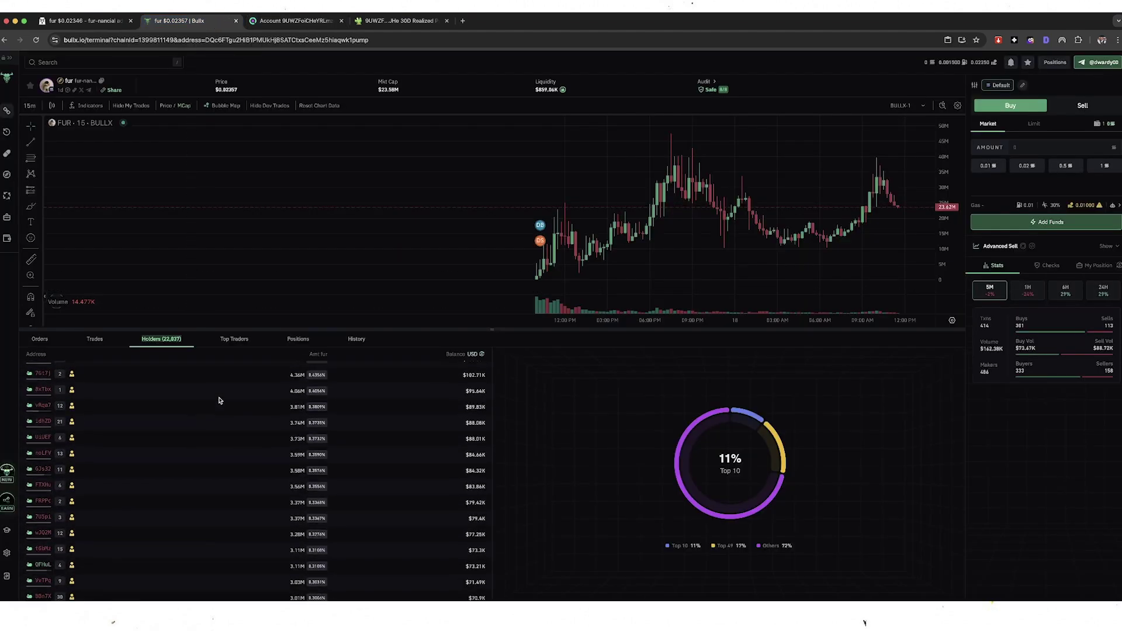
mouse_move(46, 496)
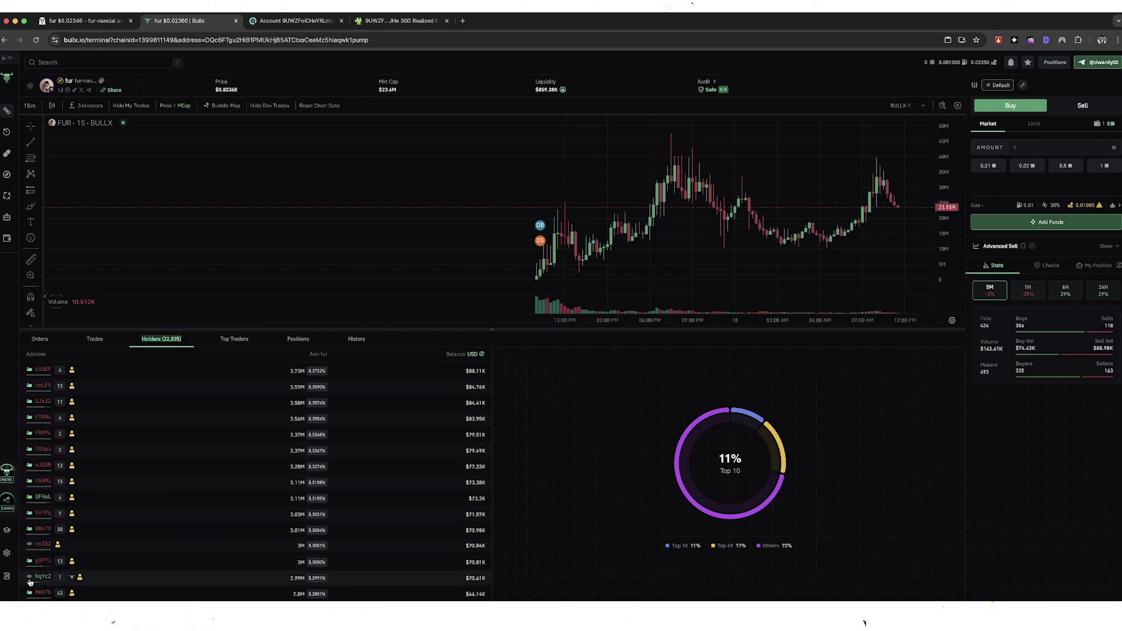
mouse_move(29, 580)
scroll(225, 449, "up", 10)
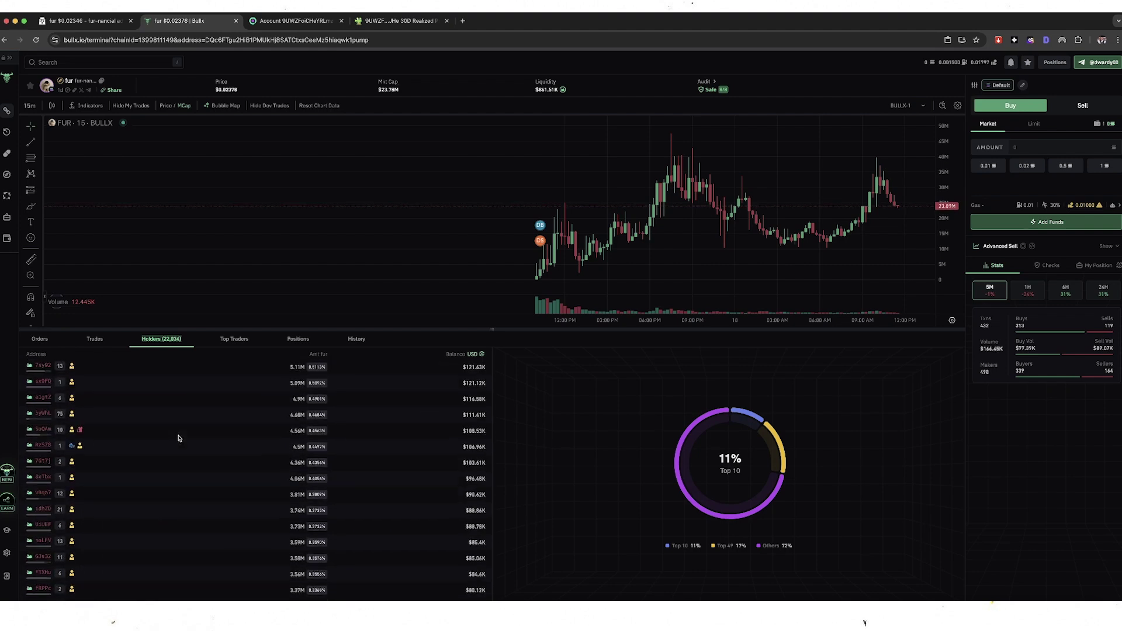
List fur's top traders and open the third-ranked ($128.66K) trader's wallet on Solscan.
left_click(222, 342)
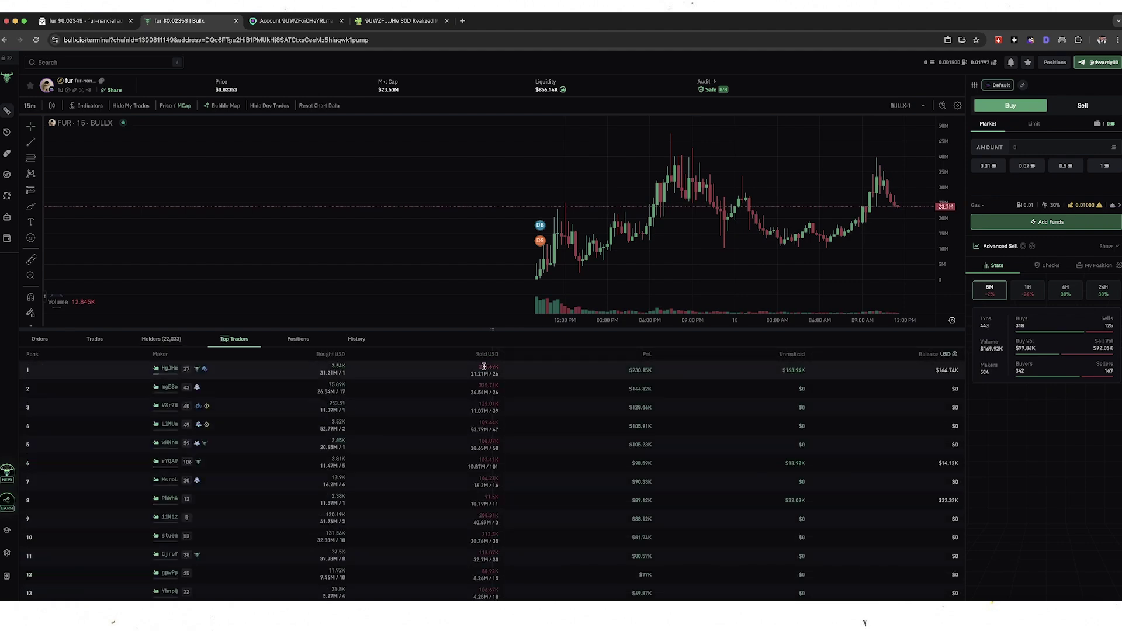
scroll(483, 366, "down", 1)
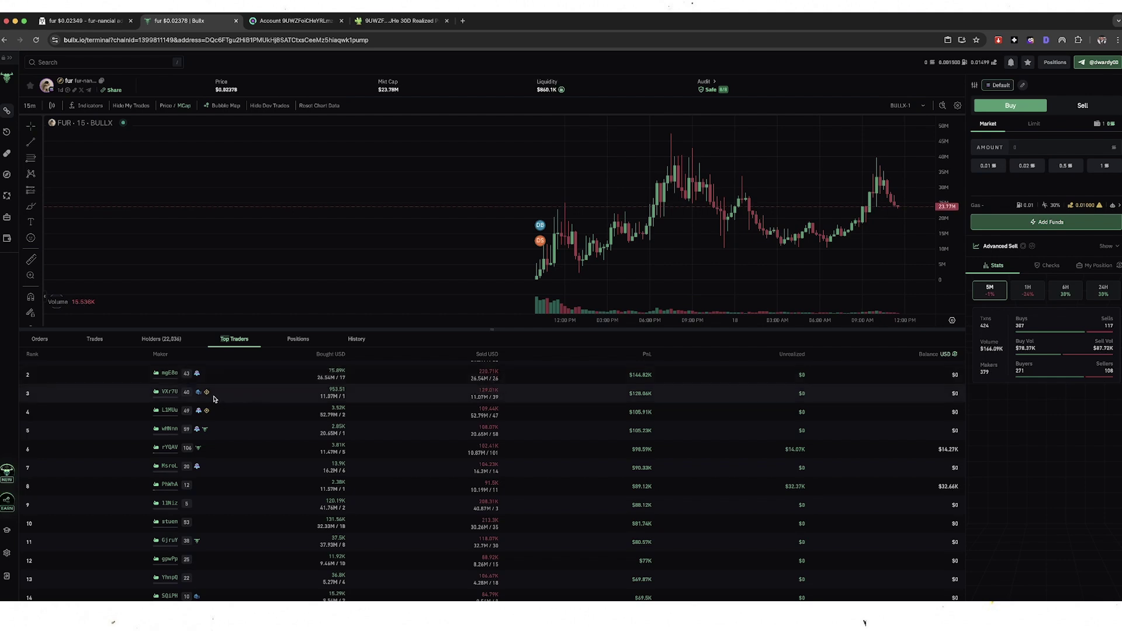
mouse_move(208, 395)
mouse_move(156, 392)
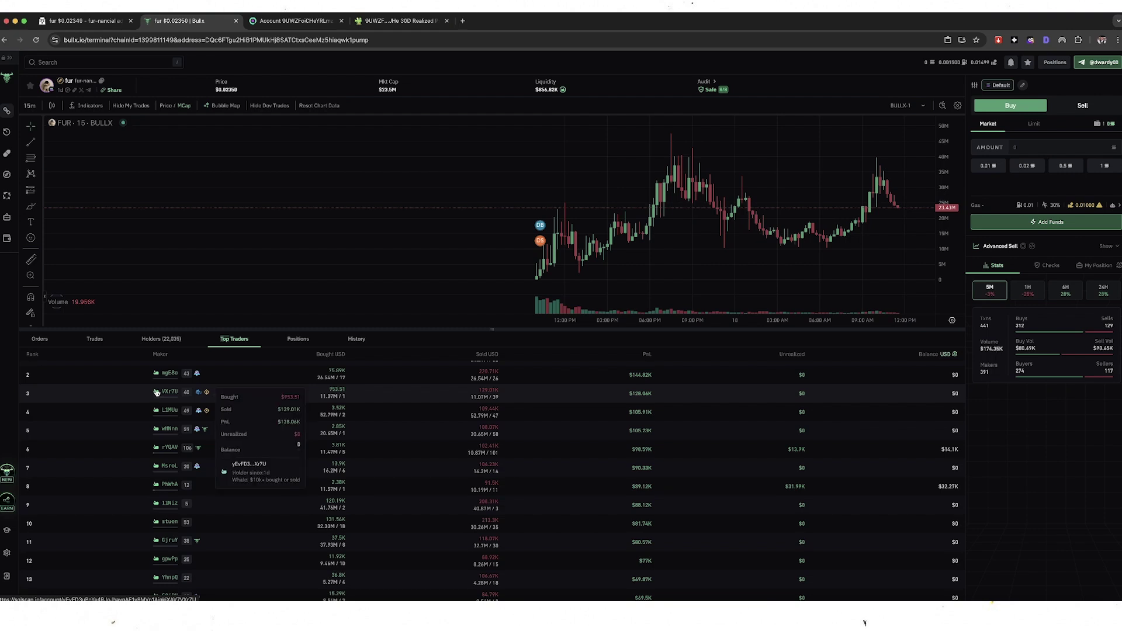
left_click(156, 393, "super")
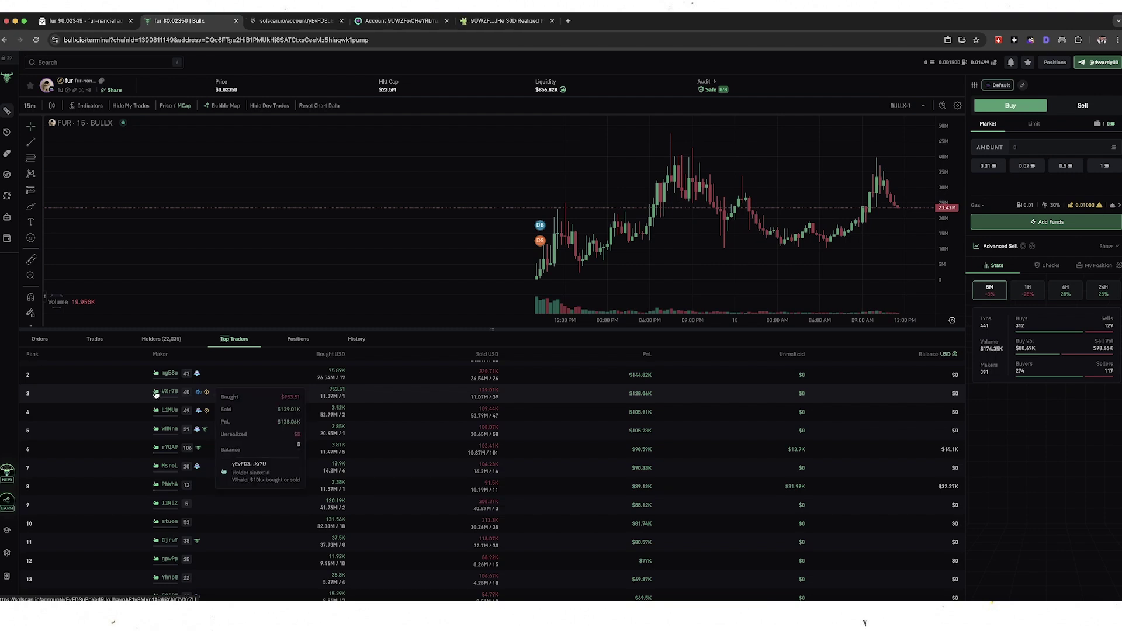
Check the new Solscan account's balance of 100.61 SOL ($24,718.23).
left_click(294, 23)
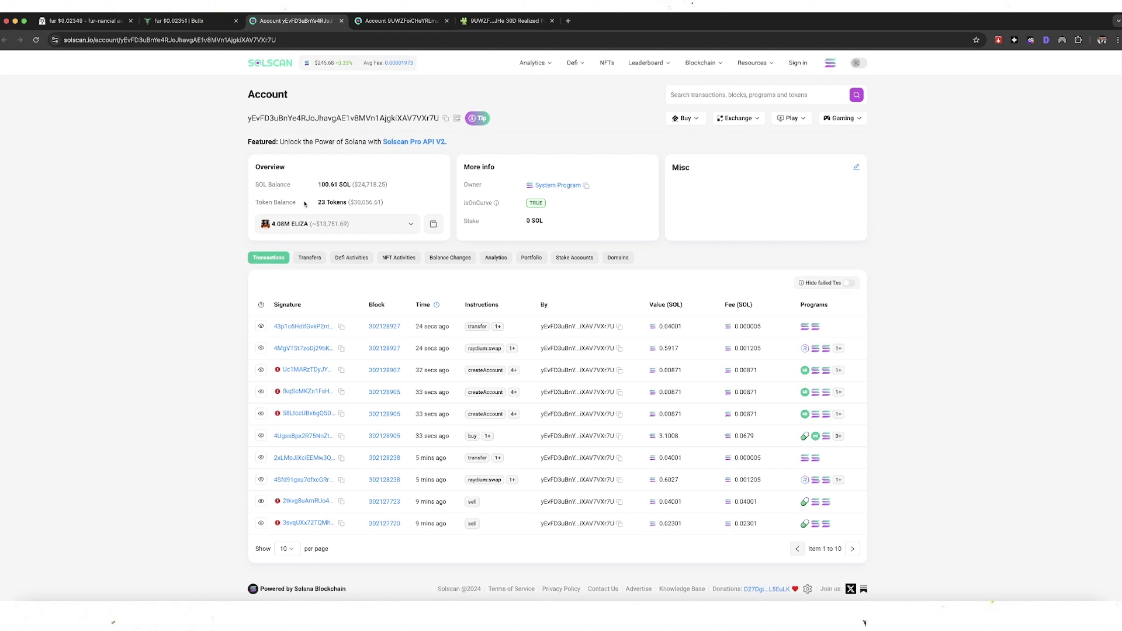
left_click_drag(305, 203, 375, 202)
double_click(368, 202)
double_click(372, 184)
Page the wallet's transactions to items 11 to 20 and select the account page URL.
scroll(387, 352, "down", 1)
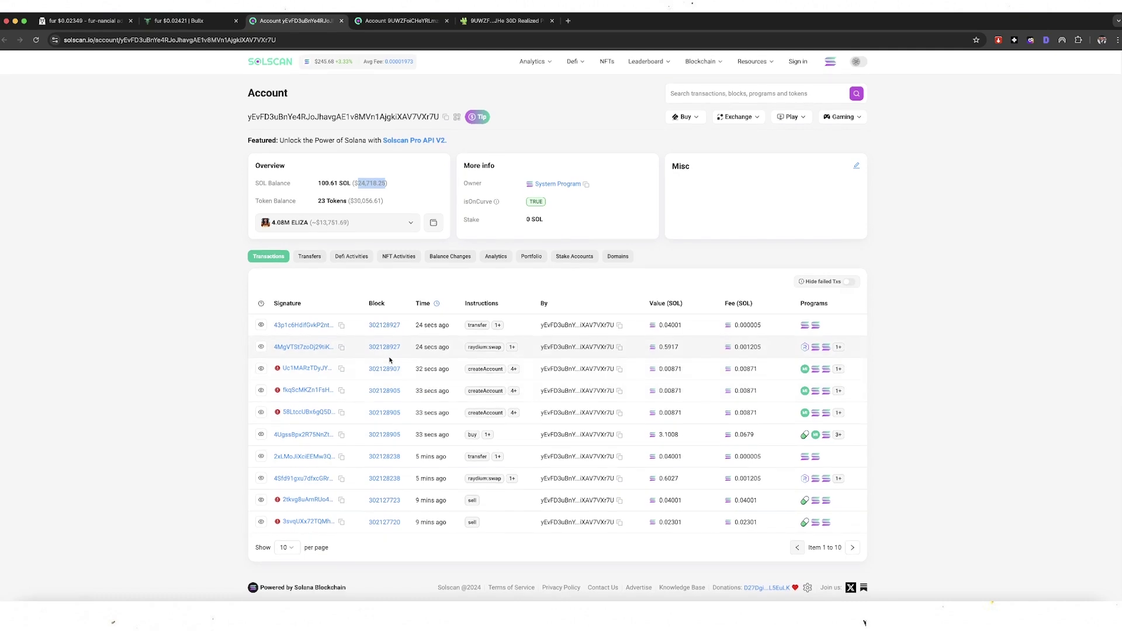
left_click(848, 551)
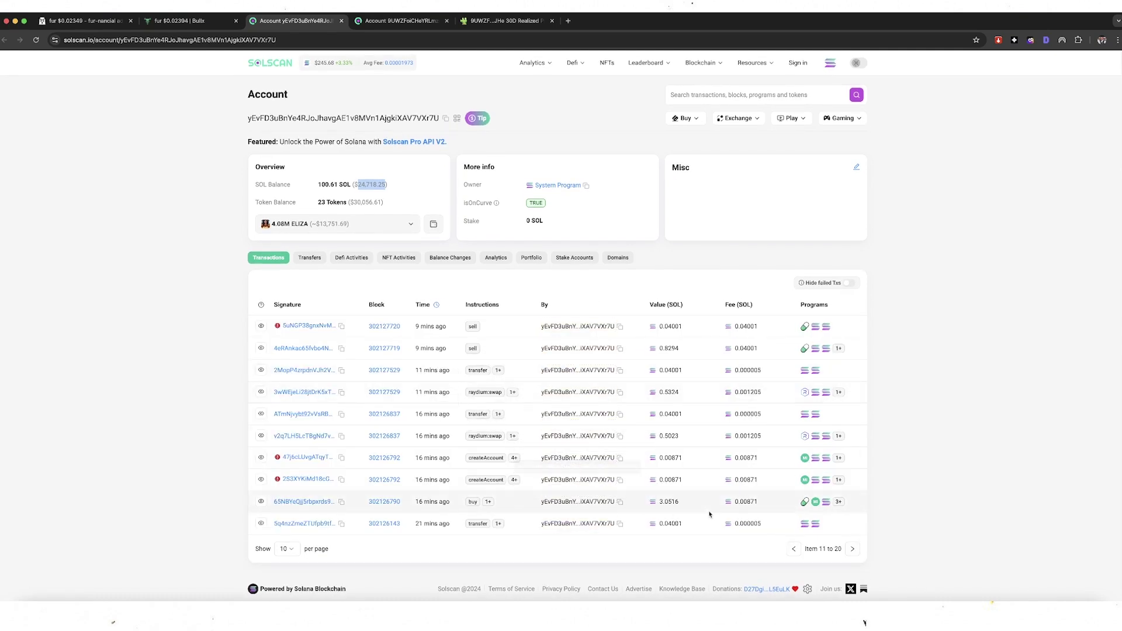
left_click(793, 549)
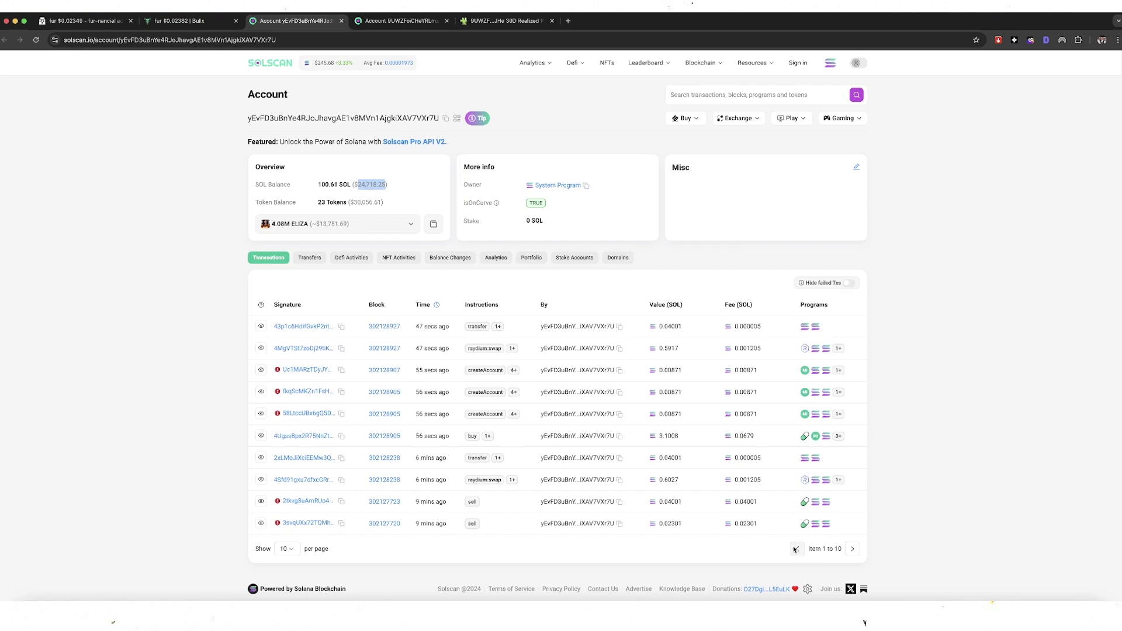
left_click(852, 549)
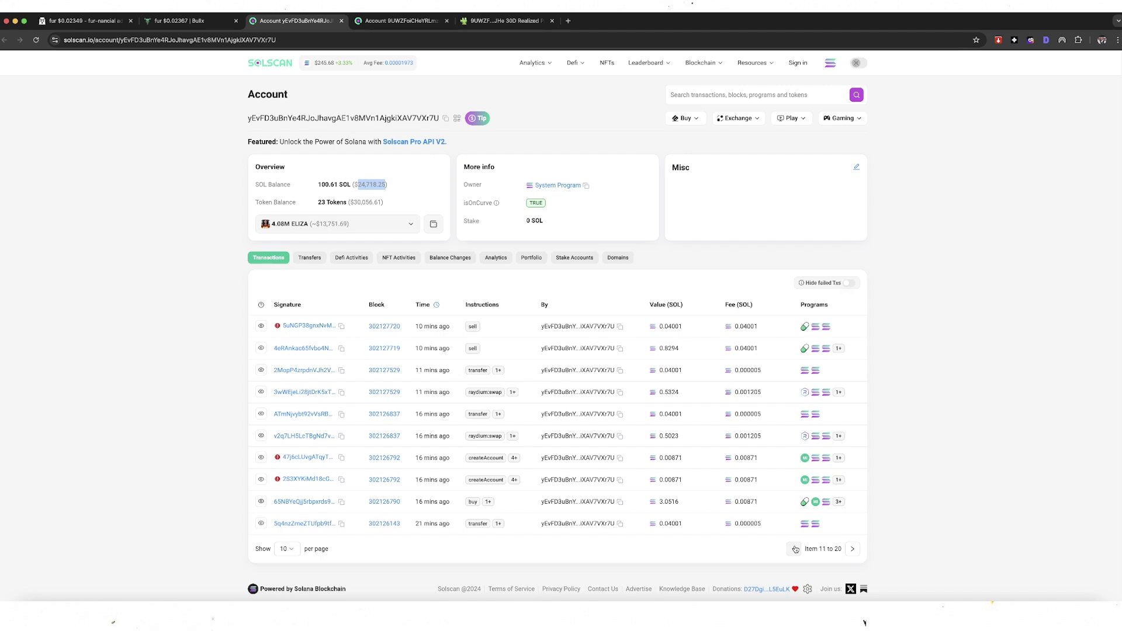
left_click(255, 40)
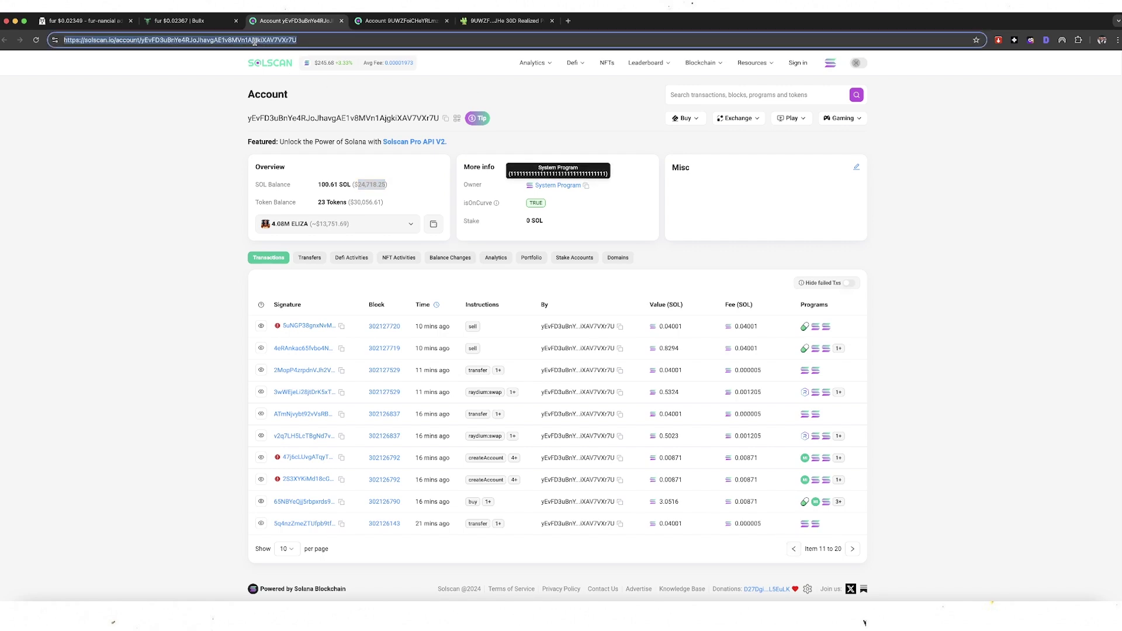
Open six more fur top traders' Solscan accounts from BullX, ending on the 1,678.01 SOL wallet.
left_click(198, 21)
mouse_move(163, 413)
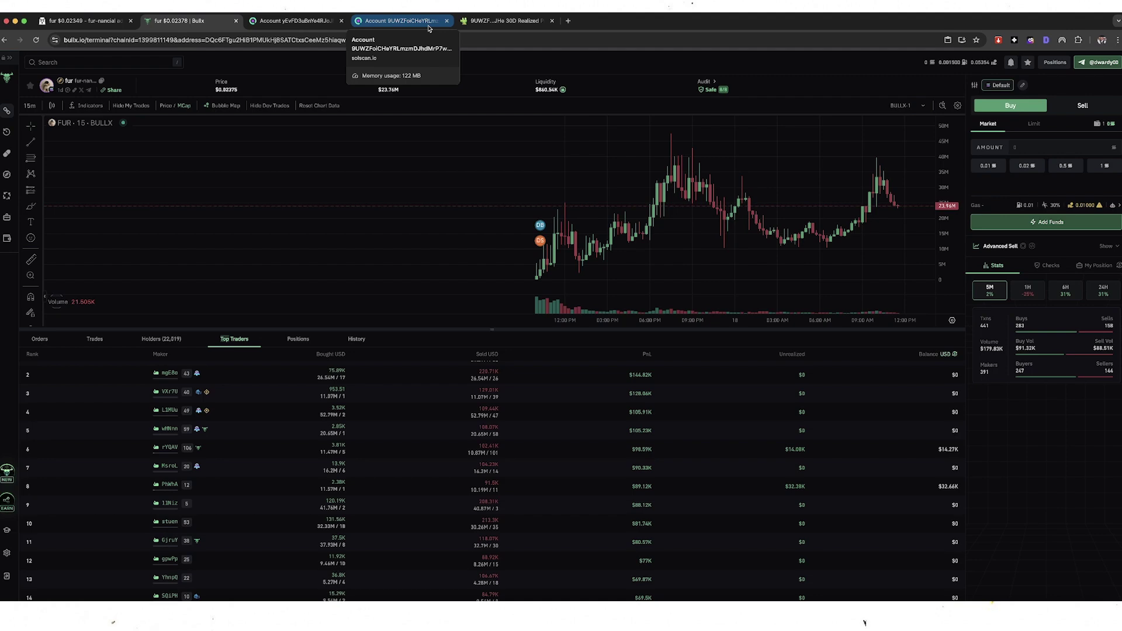
left_click(503, 21)
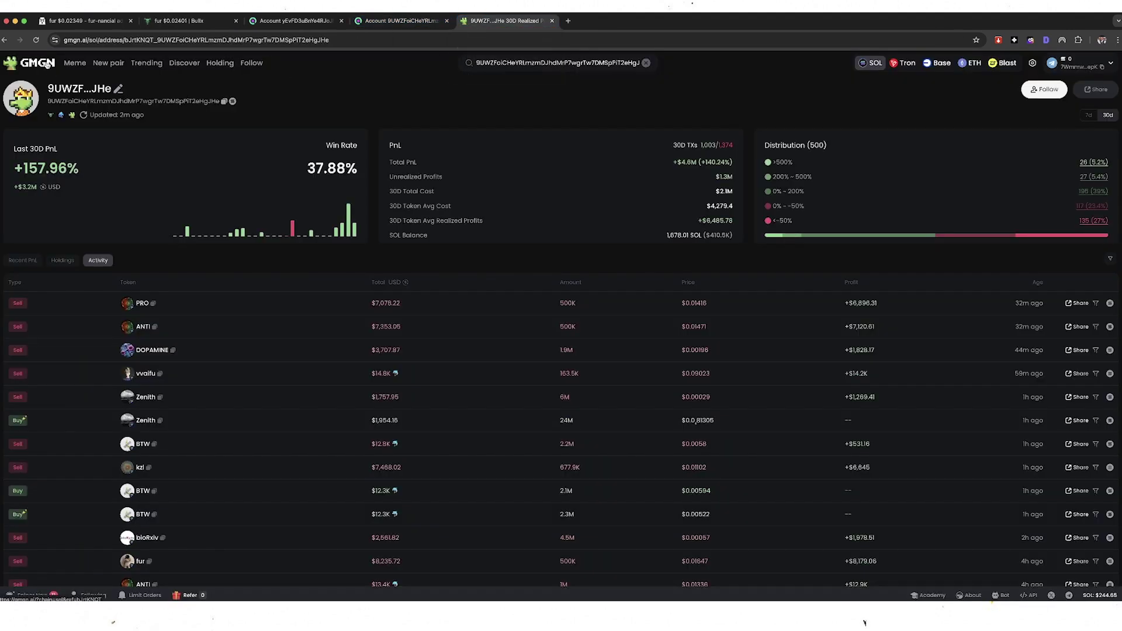
left_click(320, 21)
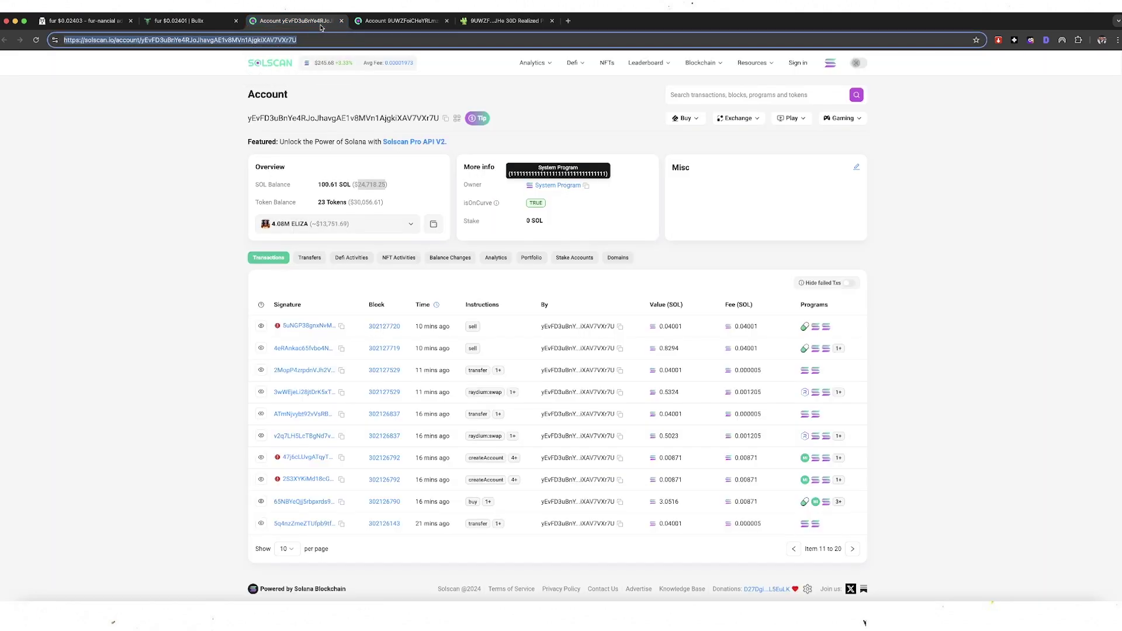
left_click(409, 21)
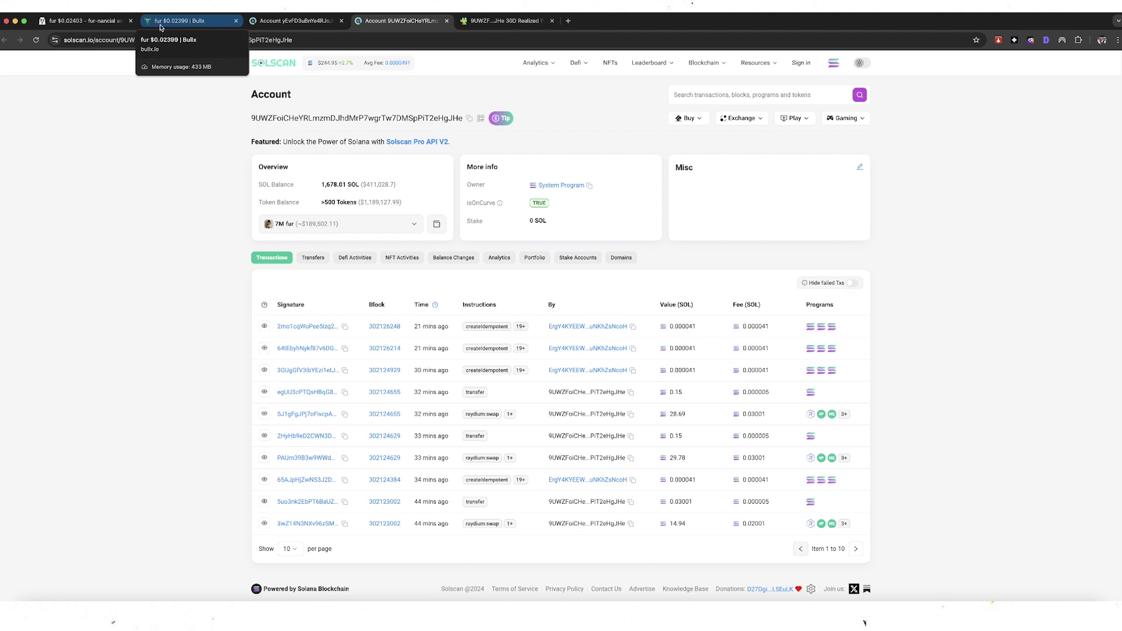
left_click(160, 26)
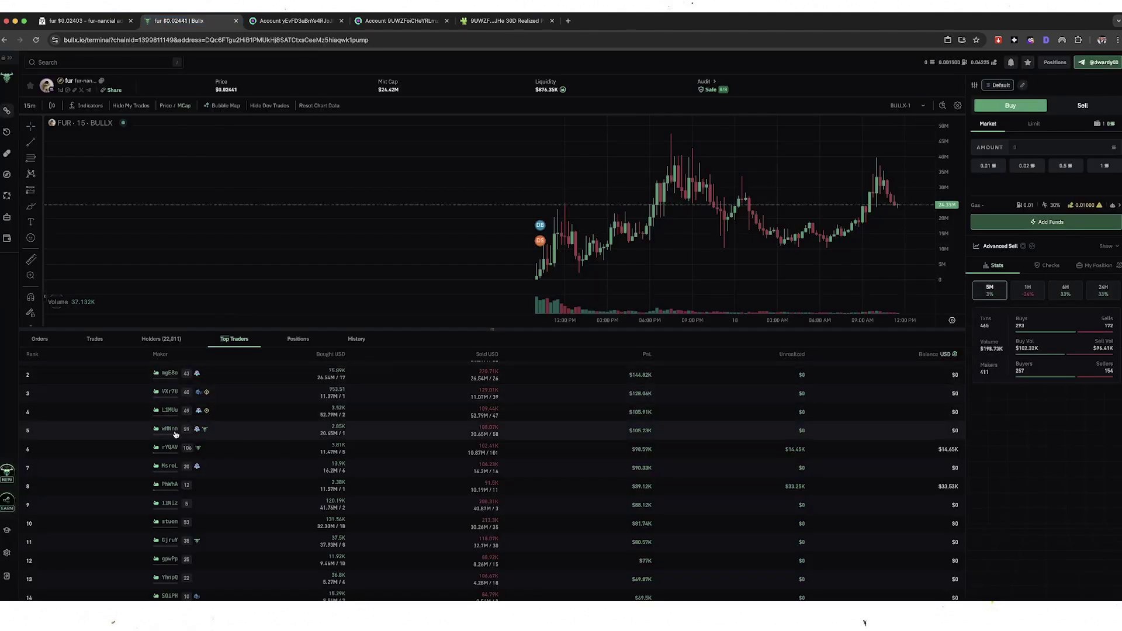
mouse_move(161, 449)
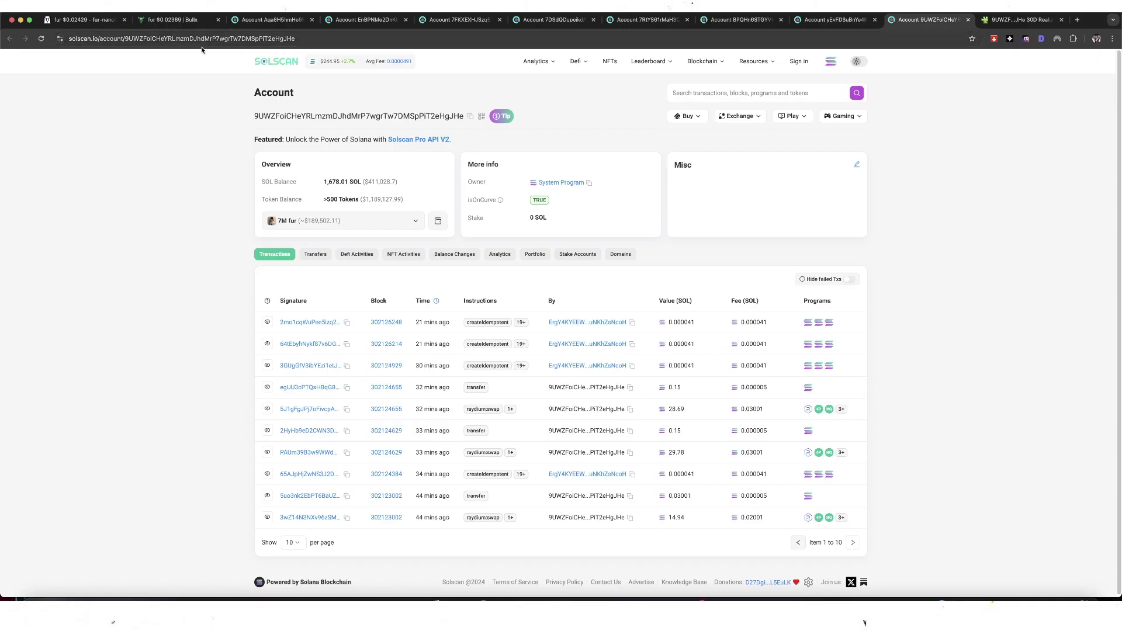
Review each opened trader's Solscan account, including the 51.7K USDT and 6.87M fur holders.
left_click(172, 21)
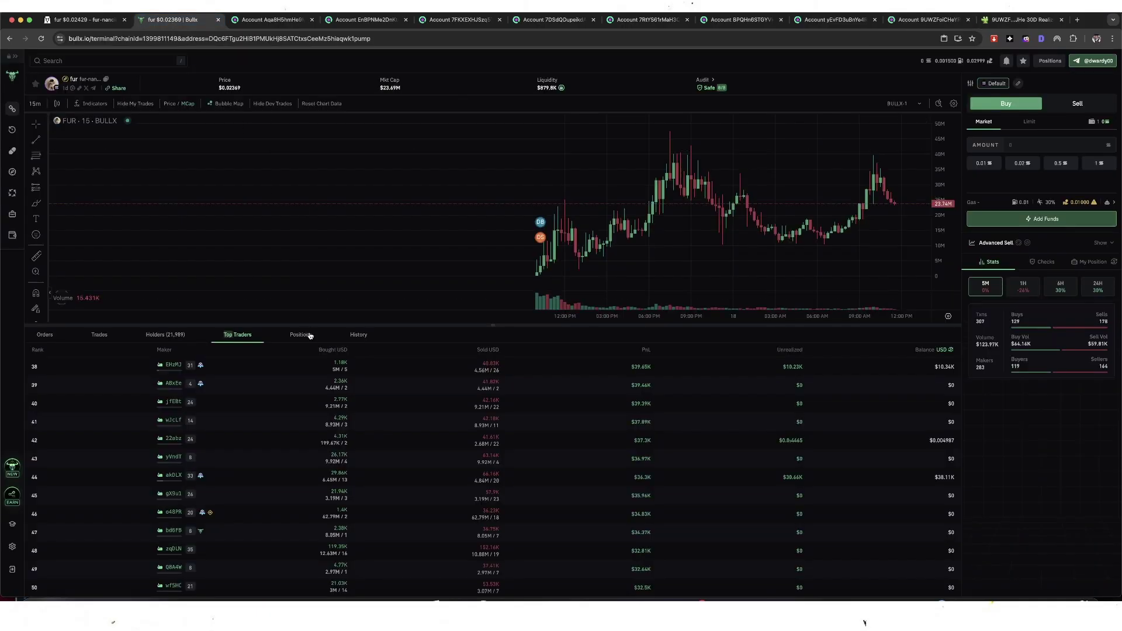
left_click(275, 20)
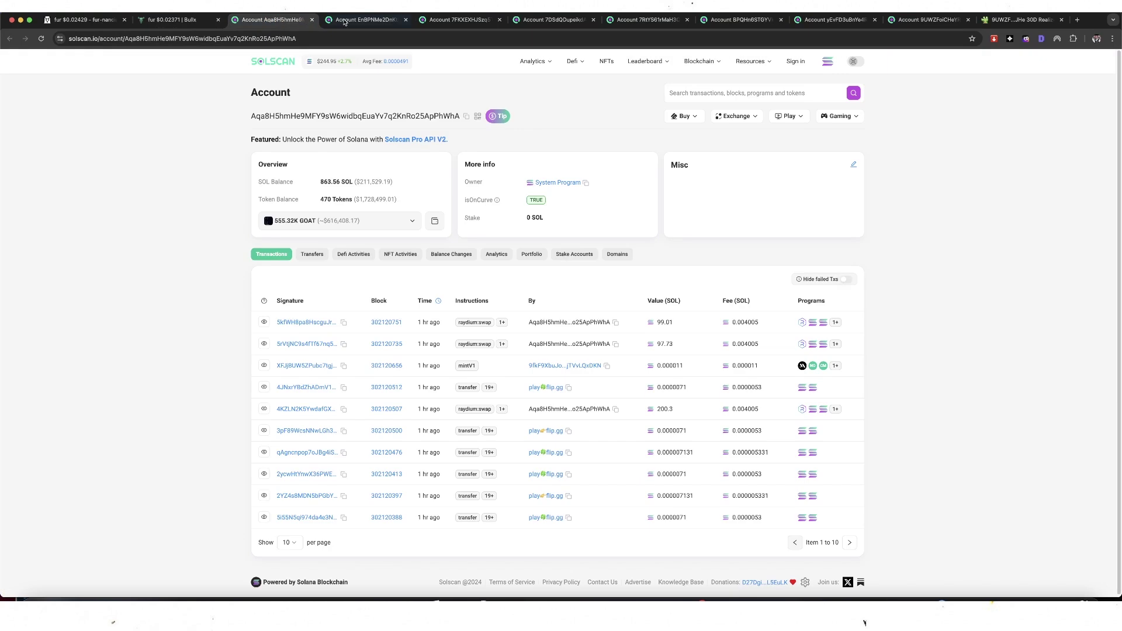
left_click(354, 21)
left_click(466, 21)
left_click(531, 21)
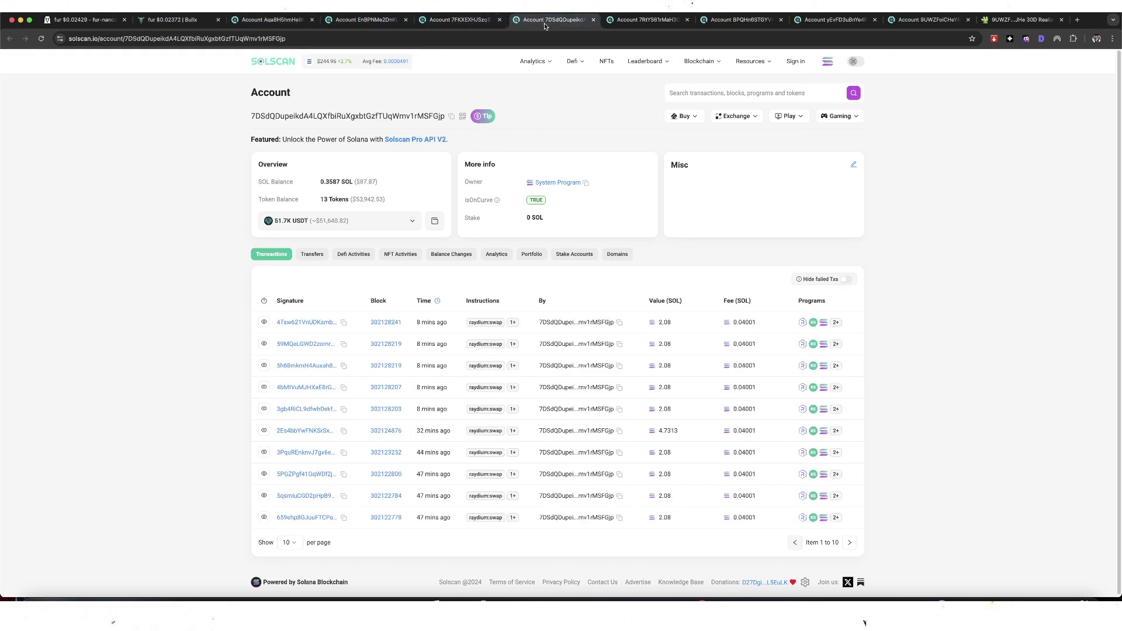
left_click(645, 21)
left_click(753, 21)
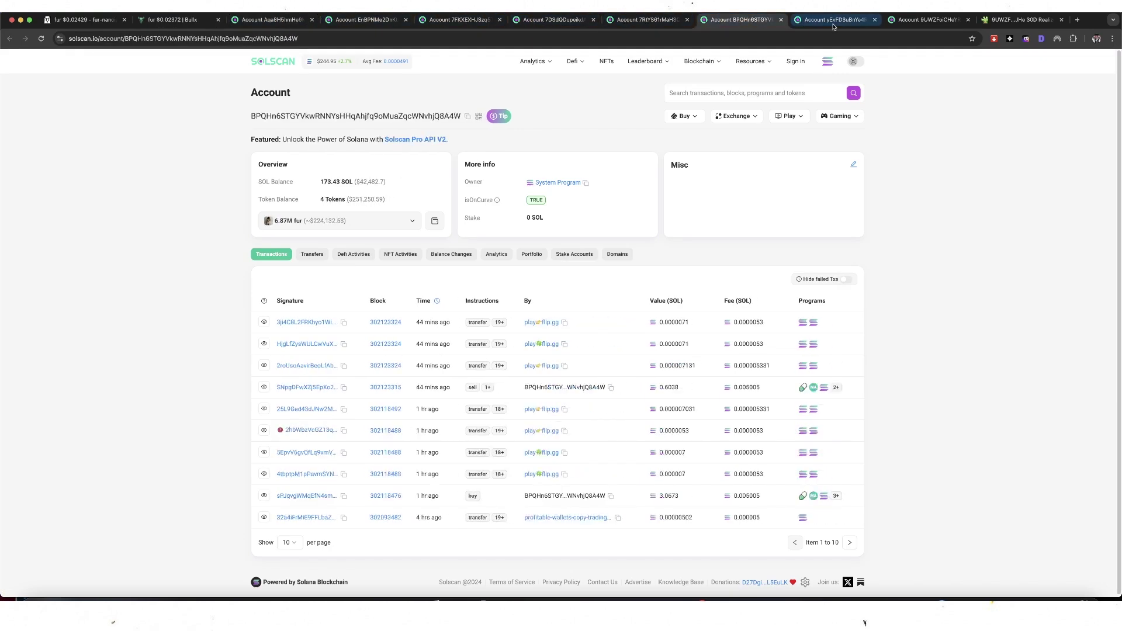
left_click(830, 21)
Step back to the 100.61 SOL wallet's tab, then focus the GMGN wallet search.
key("ctrl+Tab")
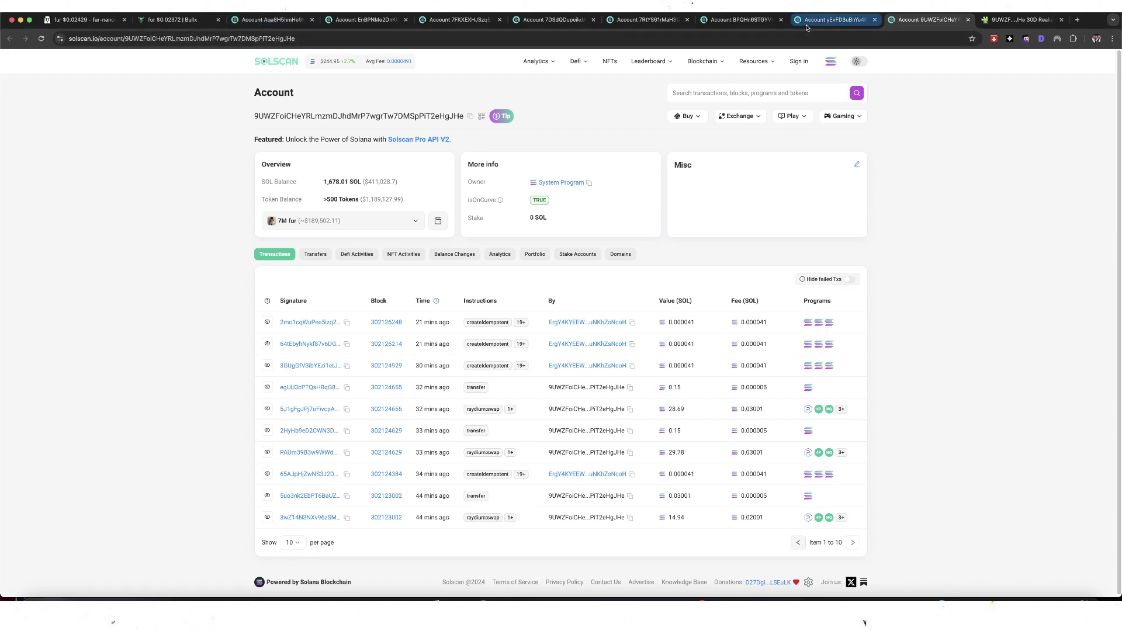
key("ctrl+shift+Tab")
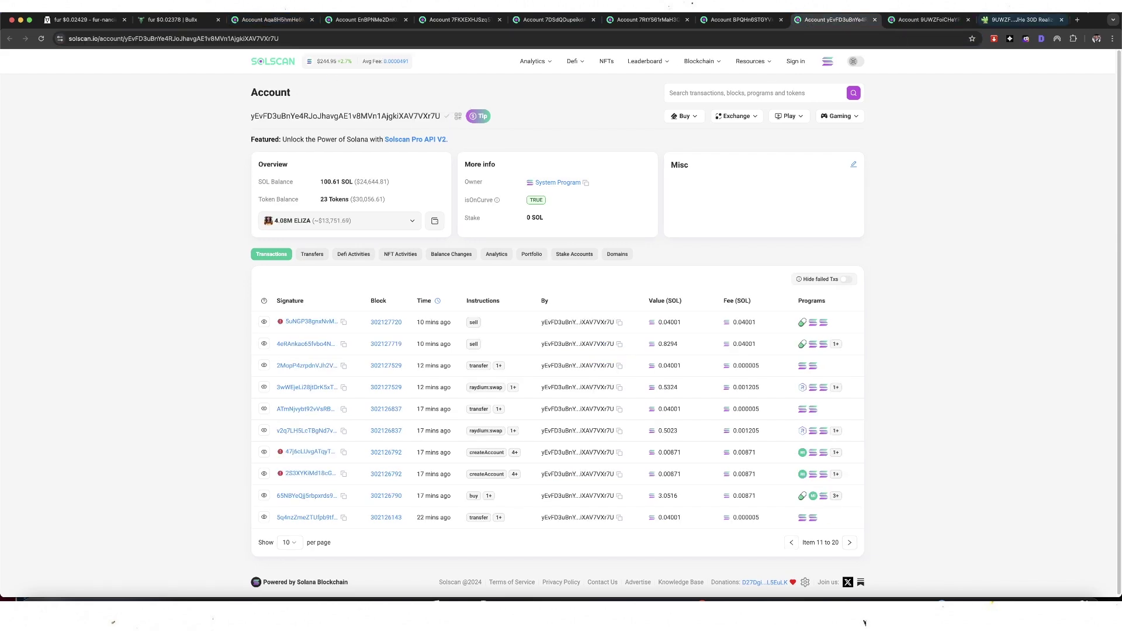
key("super+9")
left_click(526, 61)
Open the pasted wallet's GMGN profile (+38.73% PnL, 27.14% win rate), then the next Solscan account.
key("super+a")
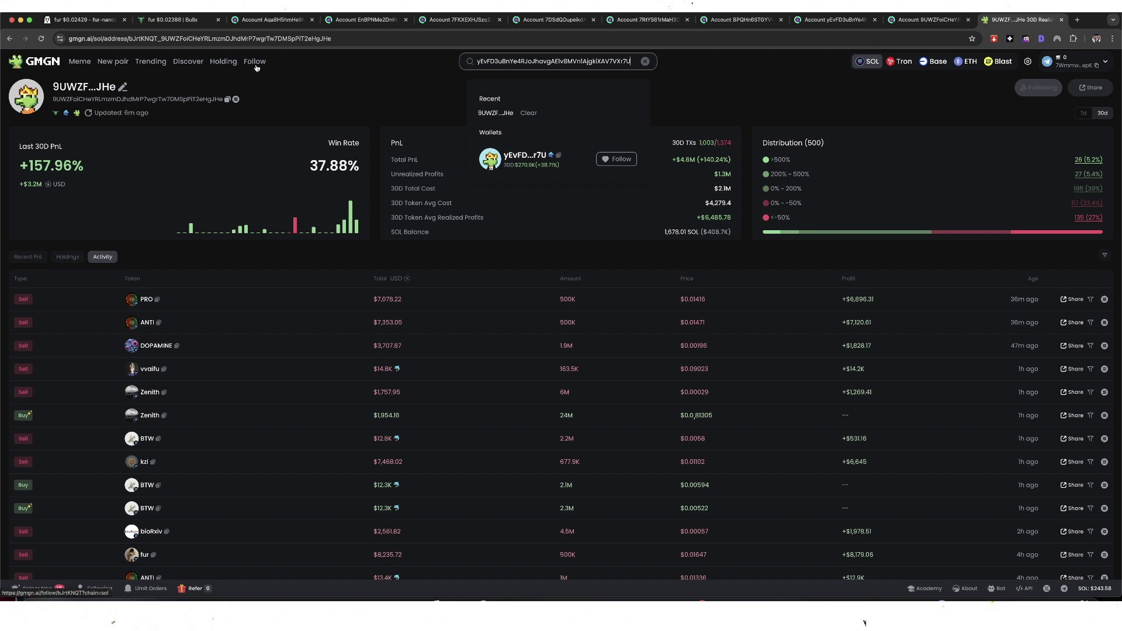
left_click(566, 157)
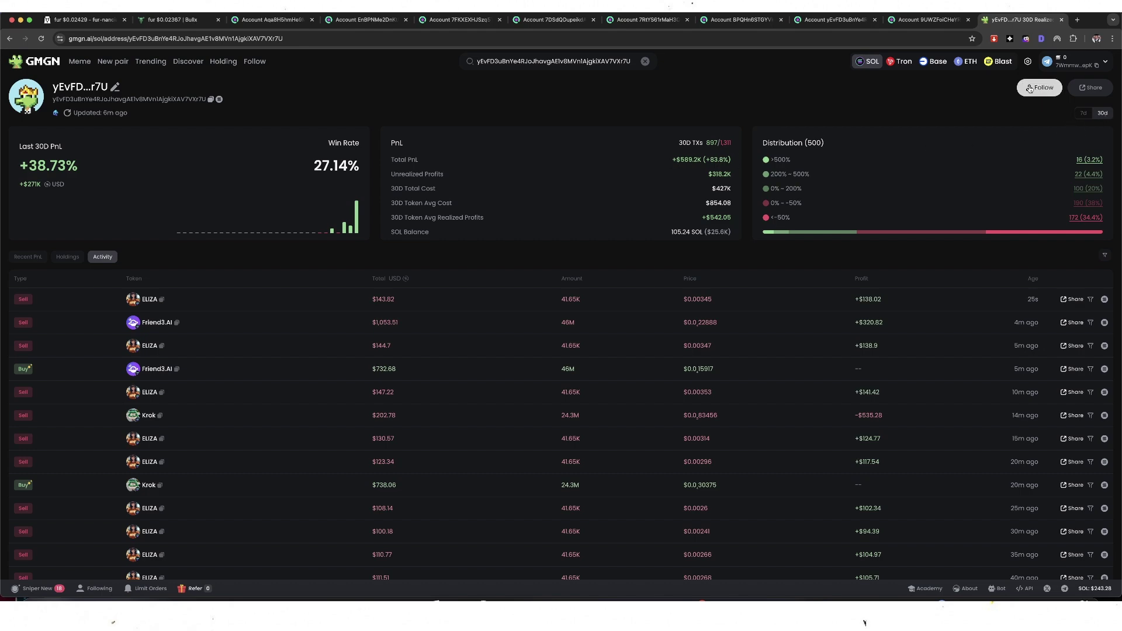
left_click(658, 26)
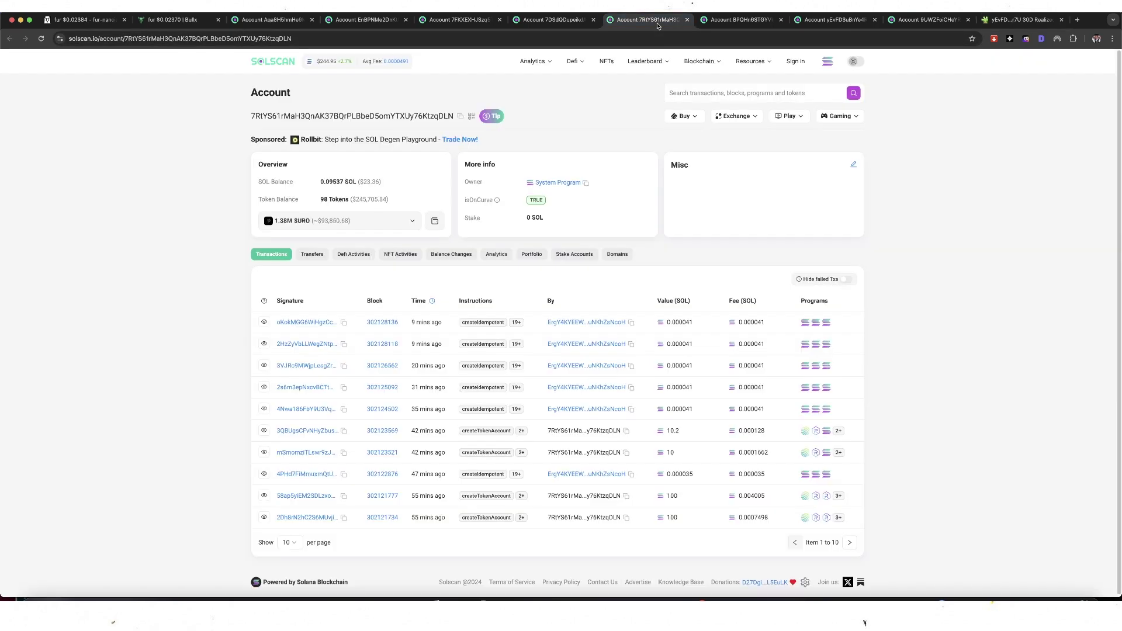
Search this Solscan wallet's address in GMGN, then view another trader's profile showing +45.19% 30-day PnL.
left_click(460, 116)
left_click(1022, 19)
left_click(559, 60)
key("cmd+v")
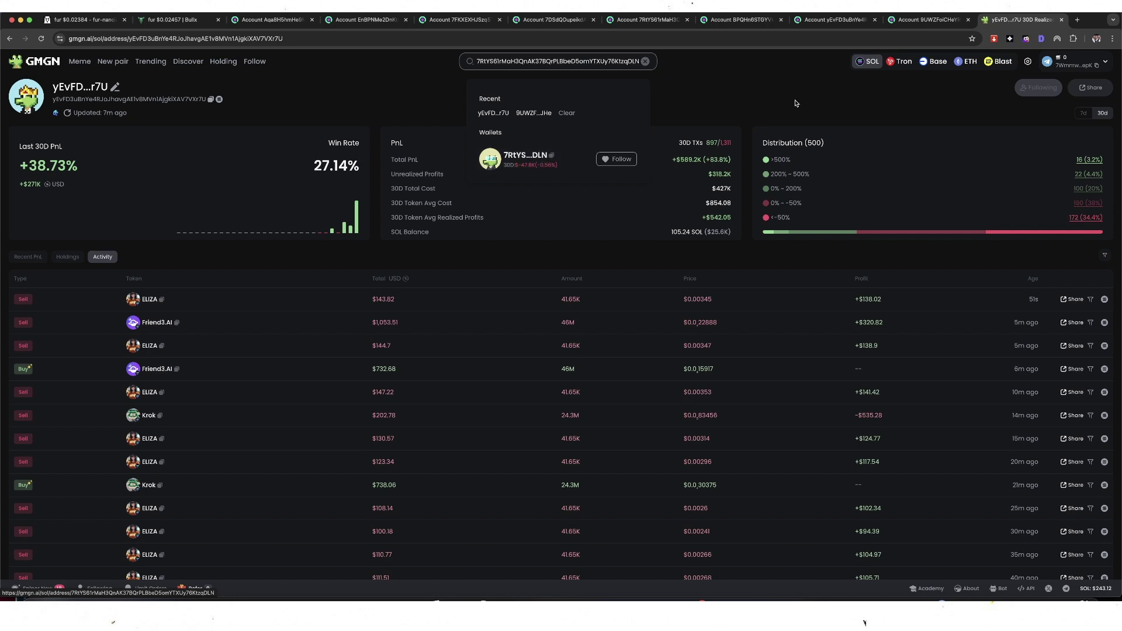
left_click(756, 92)
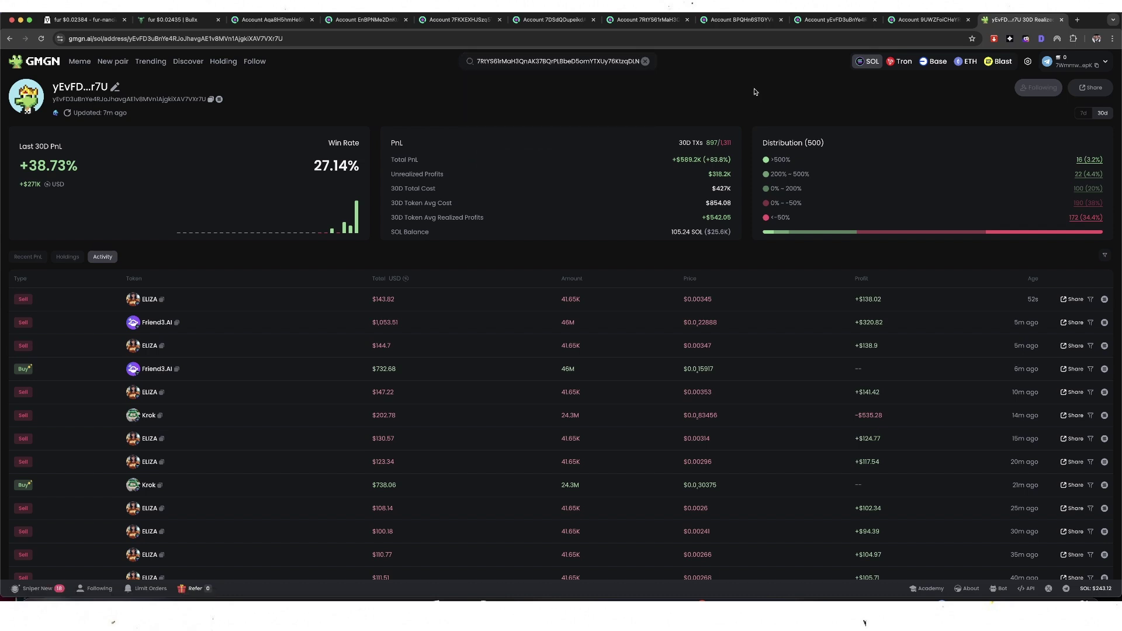
left_click(562, 21)
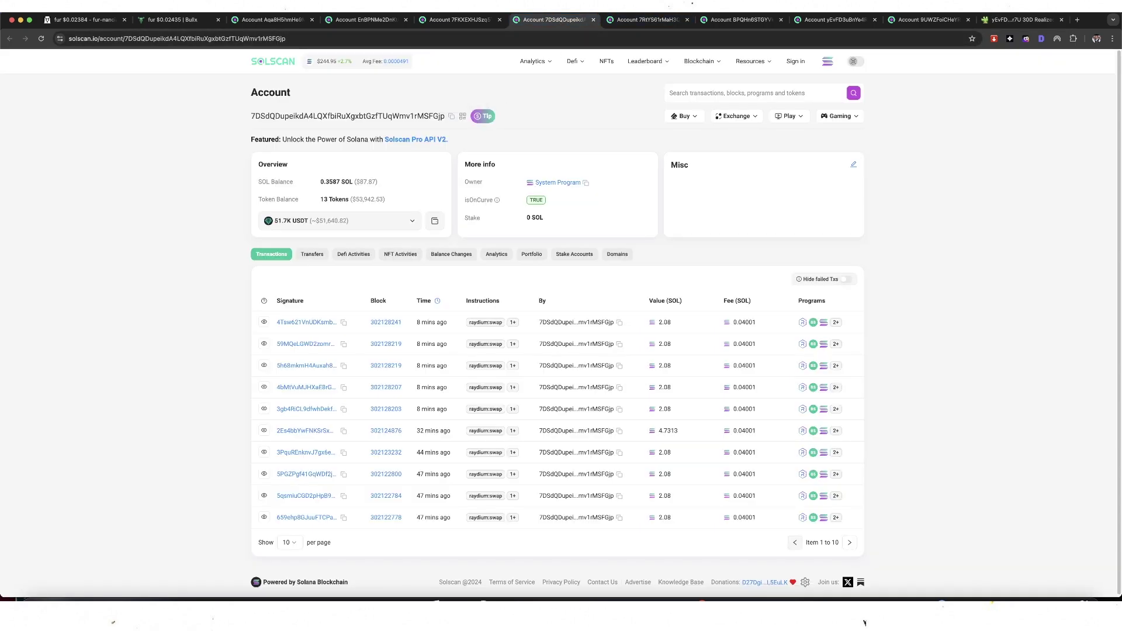
key("super+9")
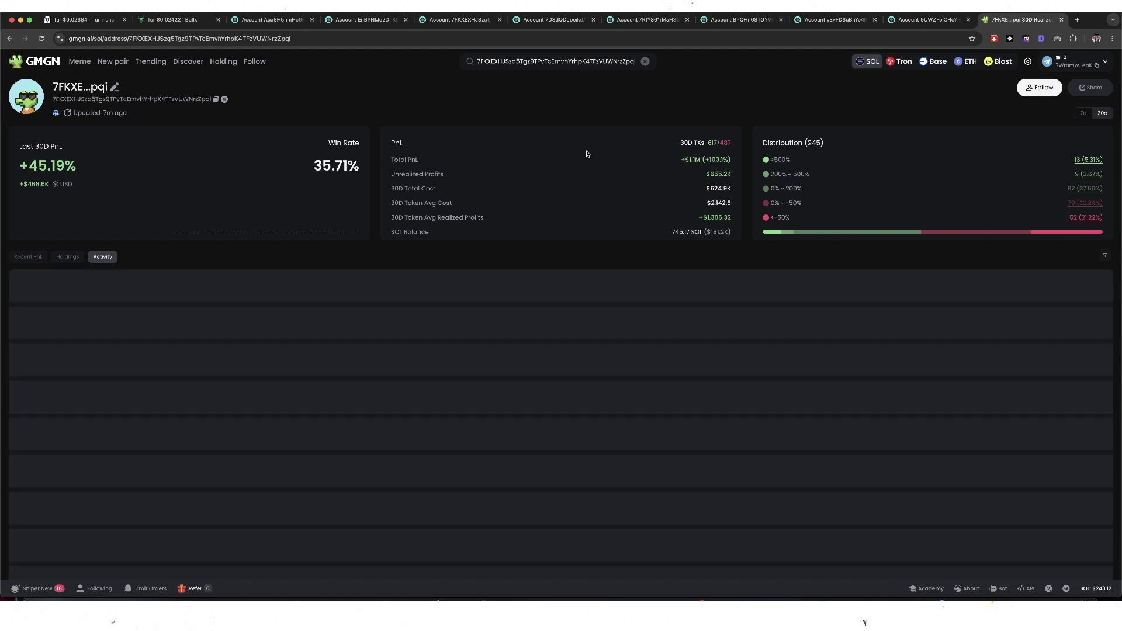
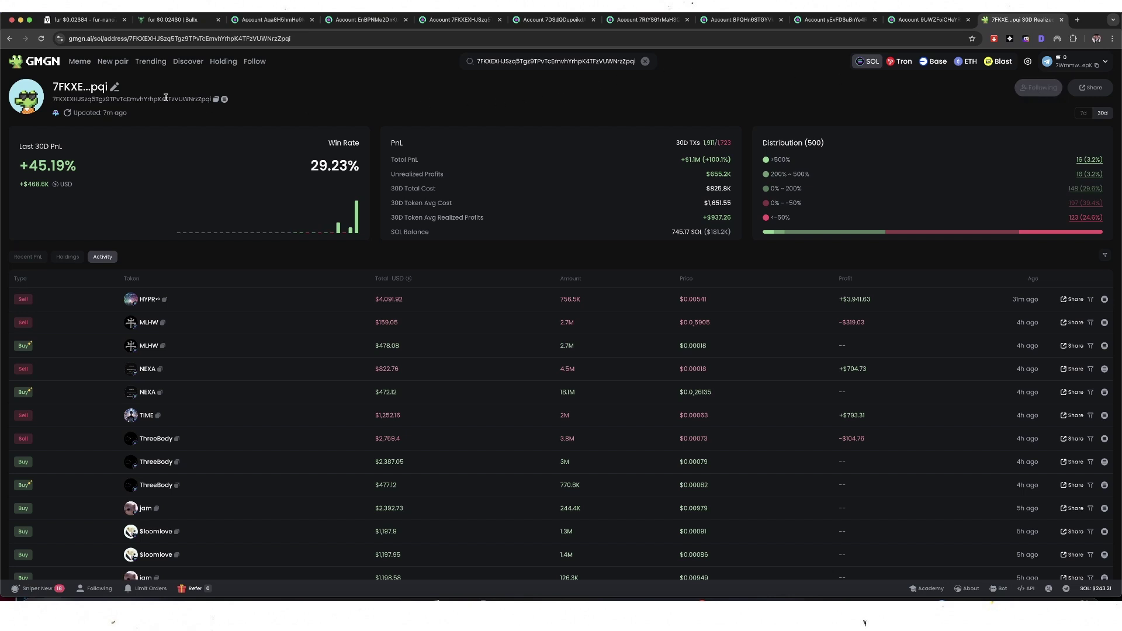
Copy the wallet address and return to Trojan's Copy Trade list of four setups.
left_click(215, 100)
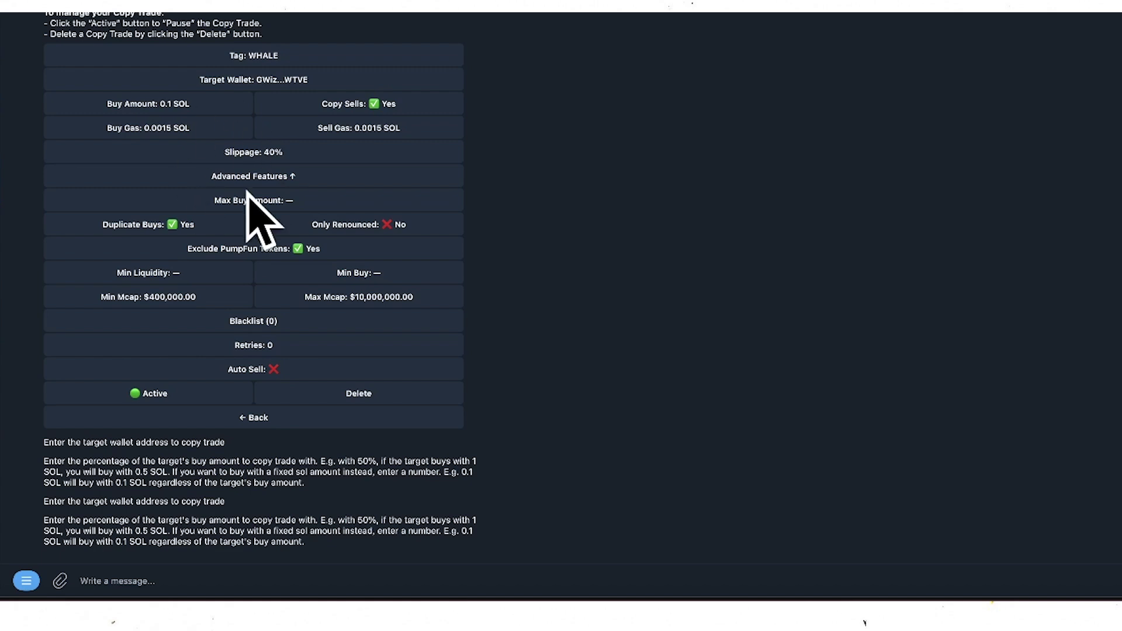
left_click(282, 422)
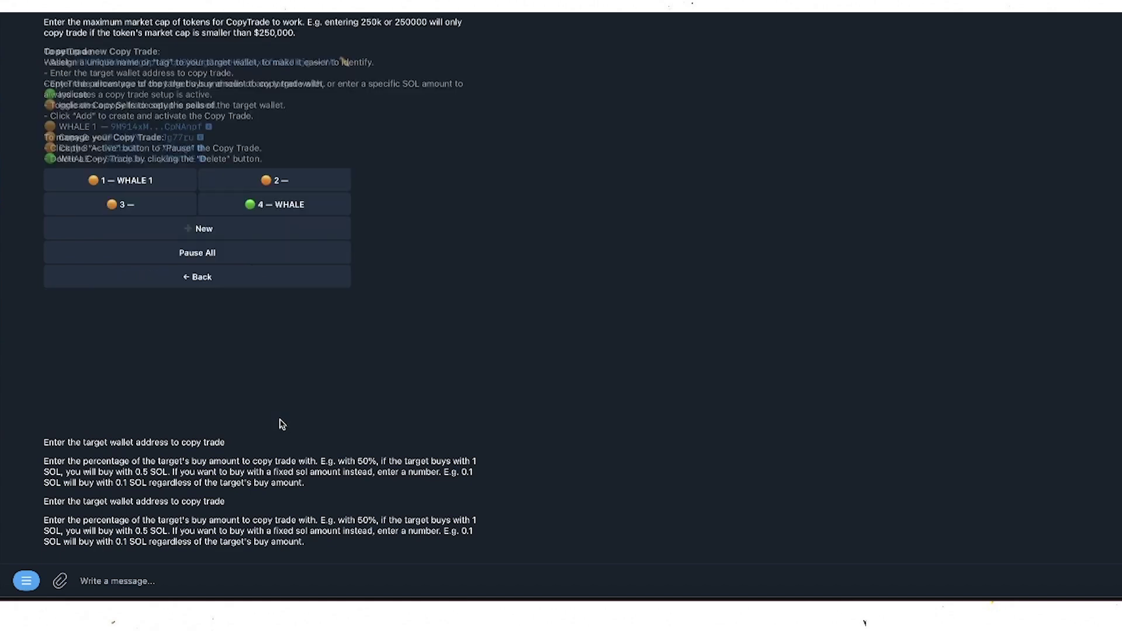
left_click(282, 422)
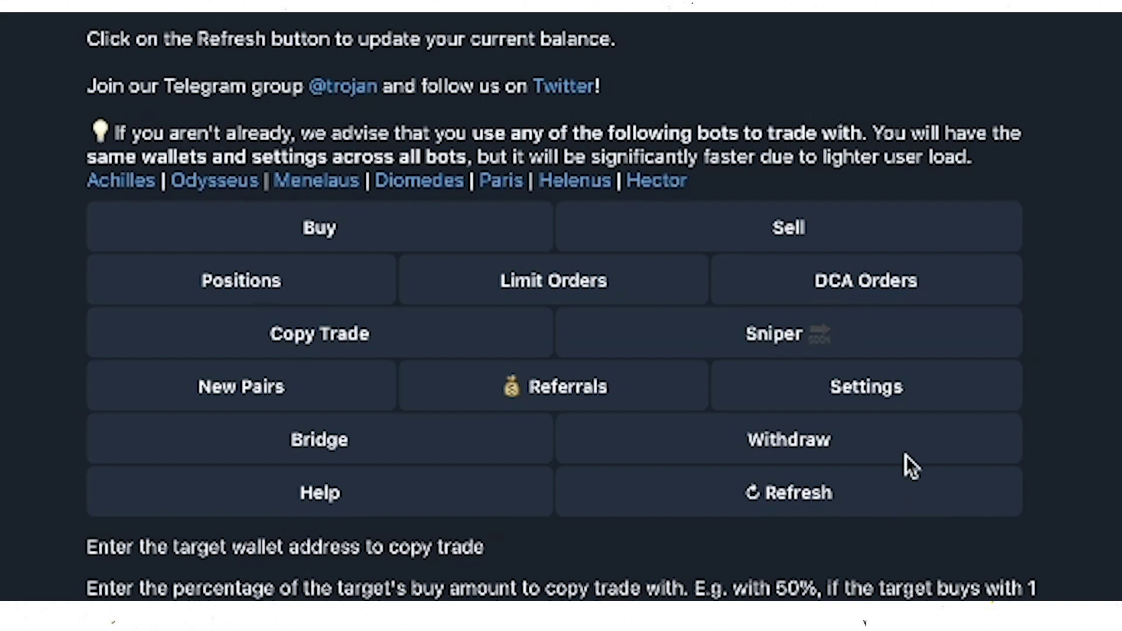
left_click(444, 328)
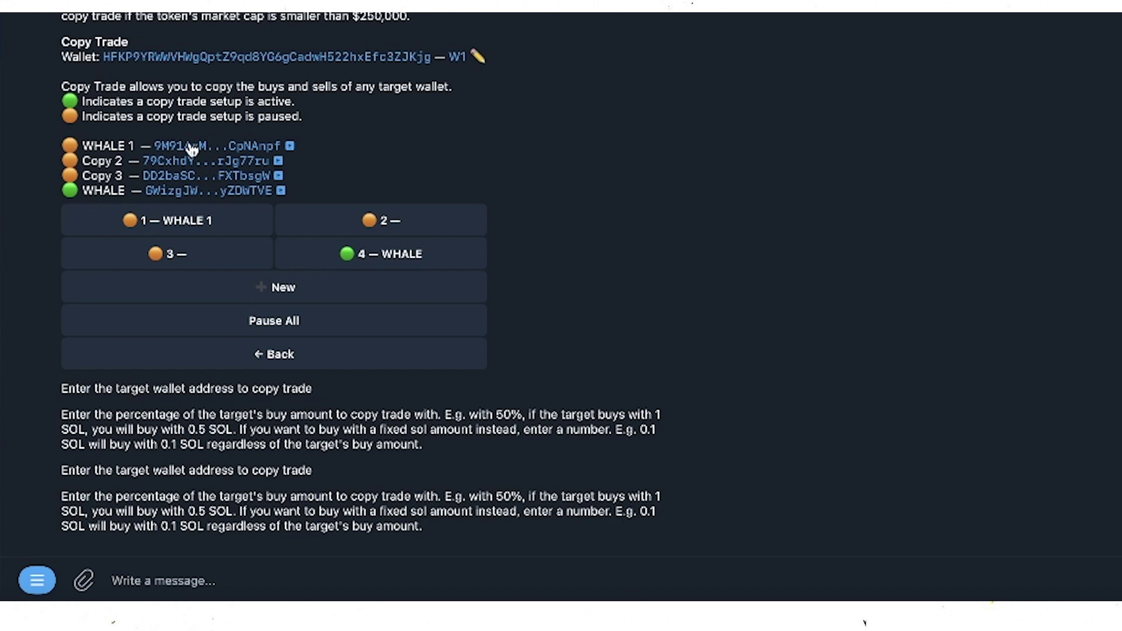
Start a new copy trade whose target wallet is the pasted GMGN wallet address.
left_click(236, 291)
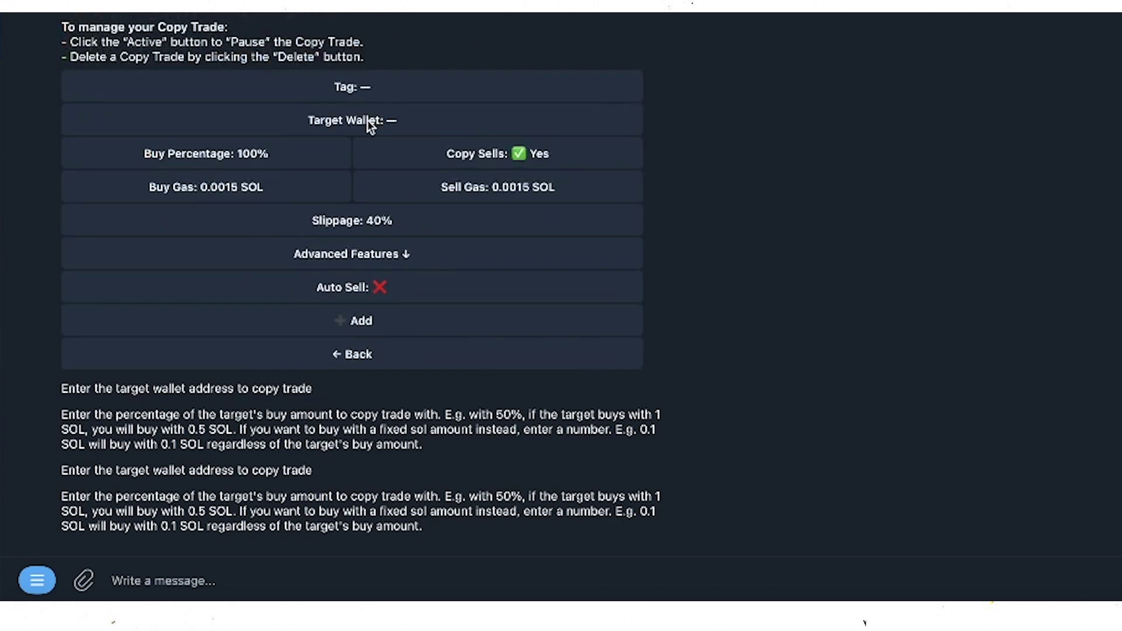
left_click(367, 121)
left_click(212, 580)
key("ctrl+v")
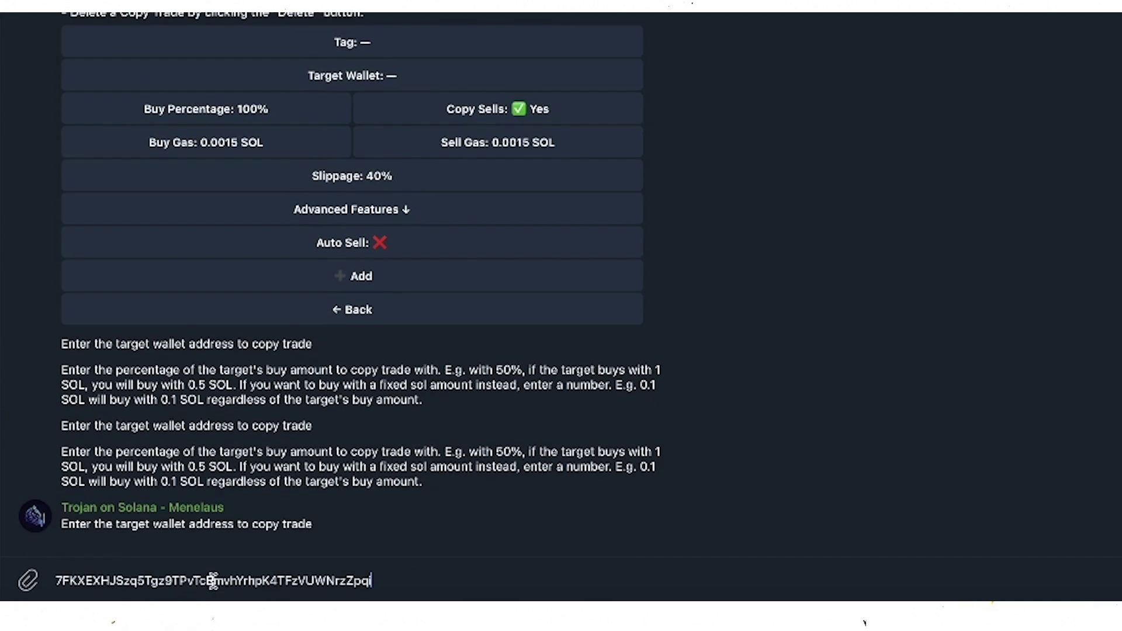
key("Return")
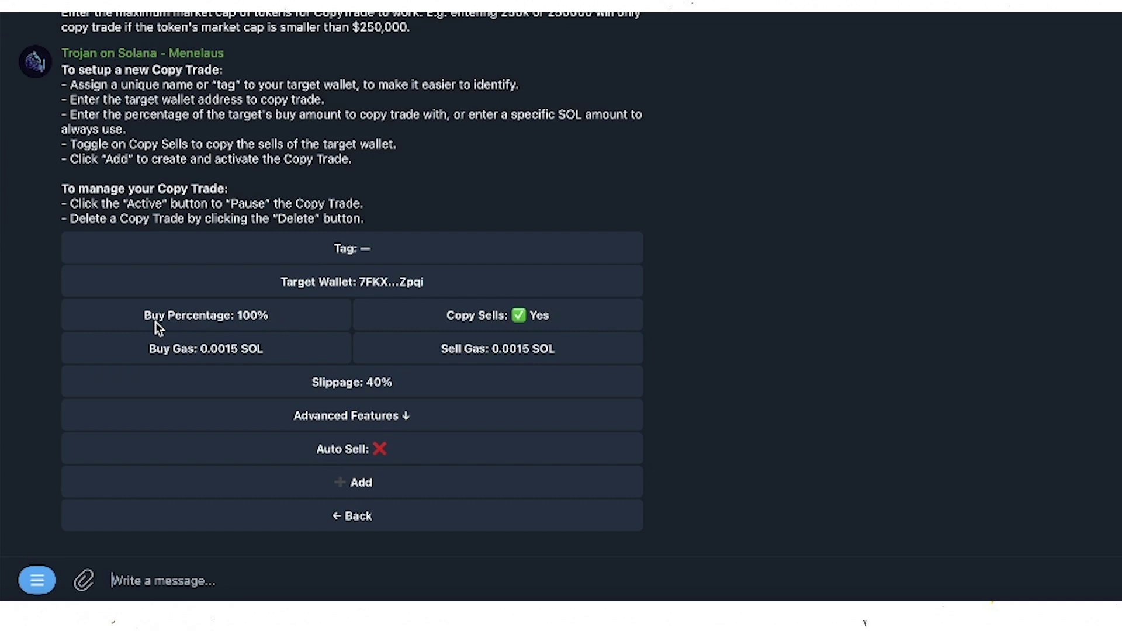
Change the buy setting to a fixed 0.1 SOL per copied trade.
left_click(199, 315)
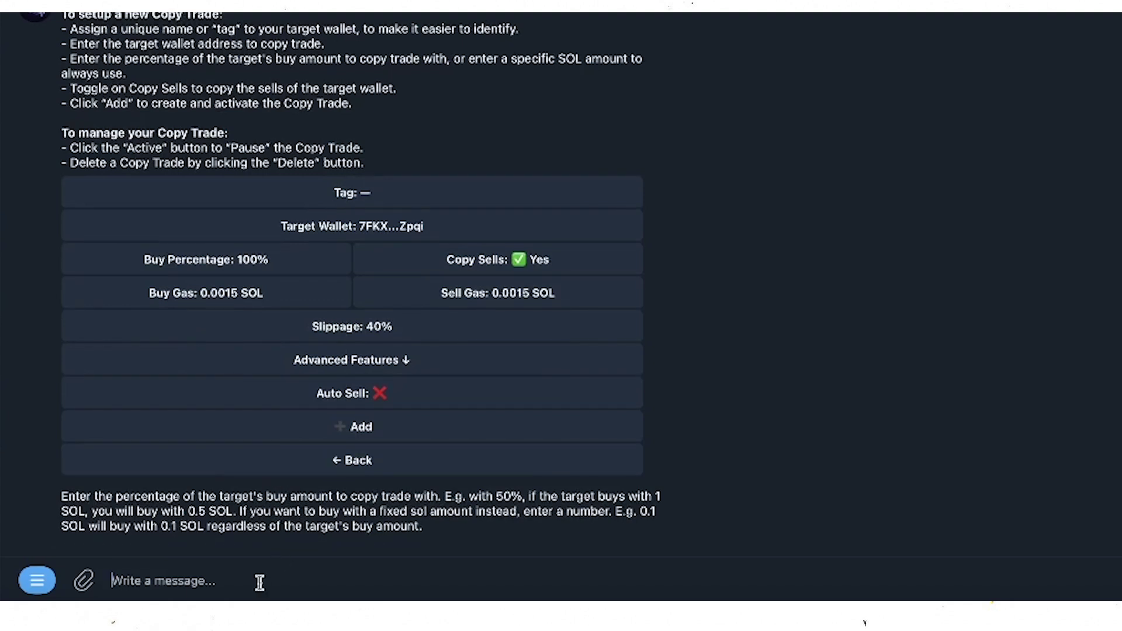
type("0.1")
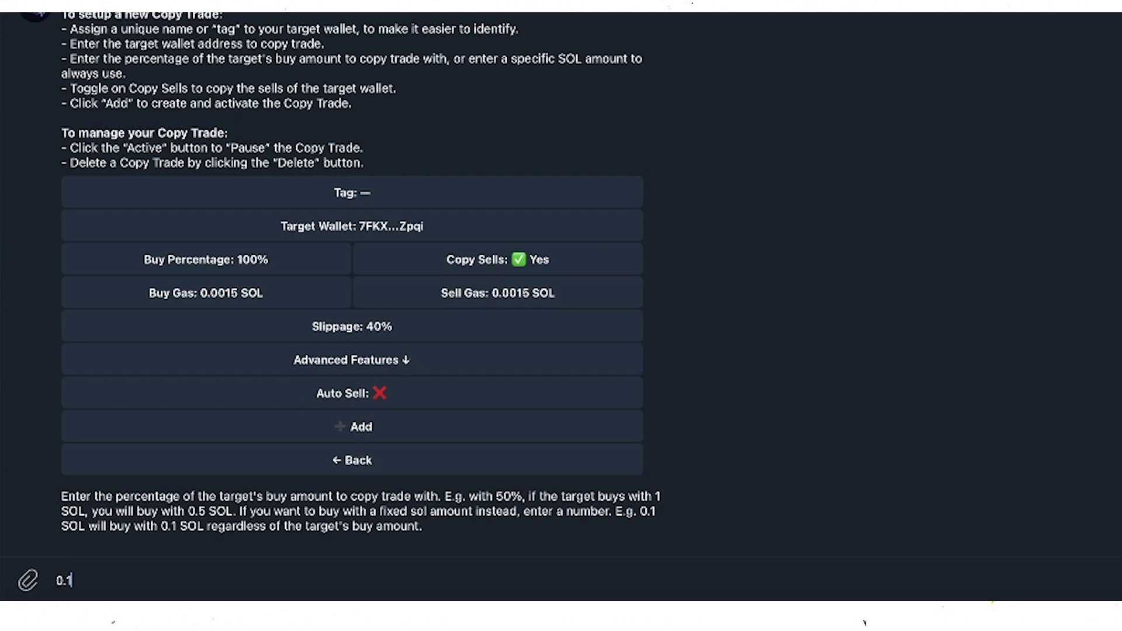
key("Return")
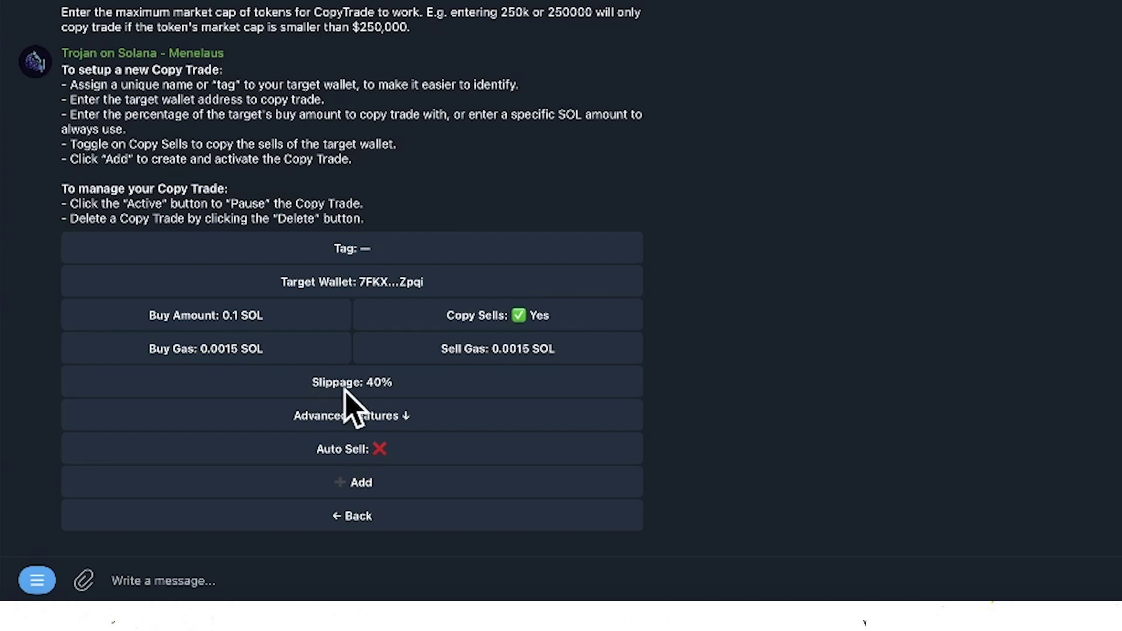
In Advanced Features, exclude PumpFun tokens and set the minimum market cap to 400000.
left_click(359, 416)
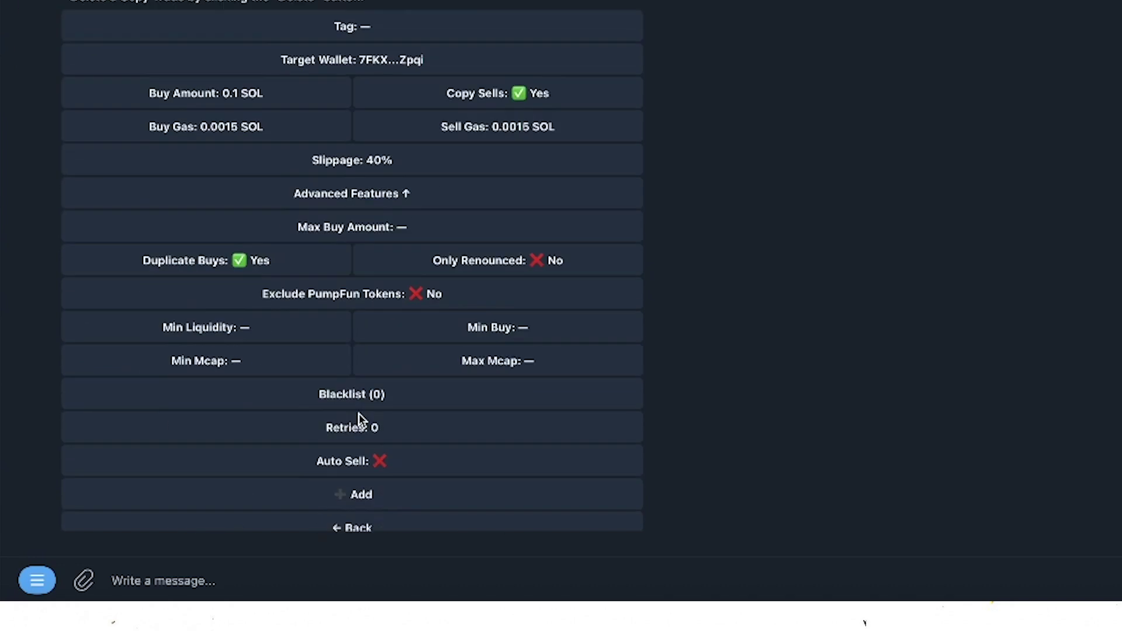
left_click(320, 287)
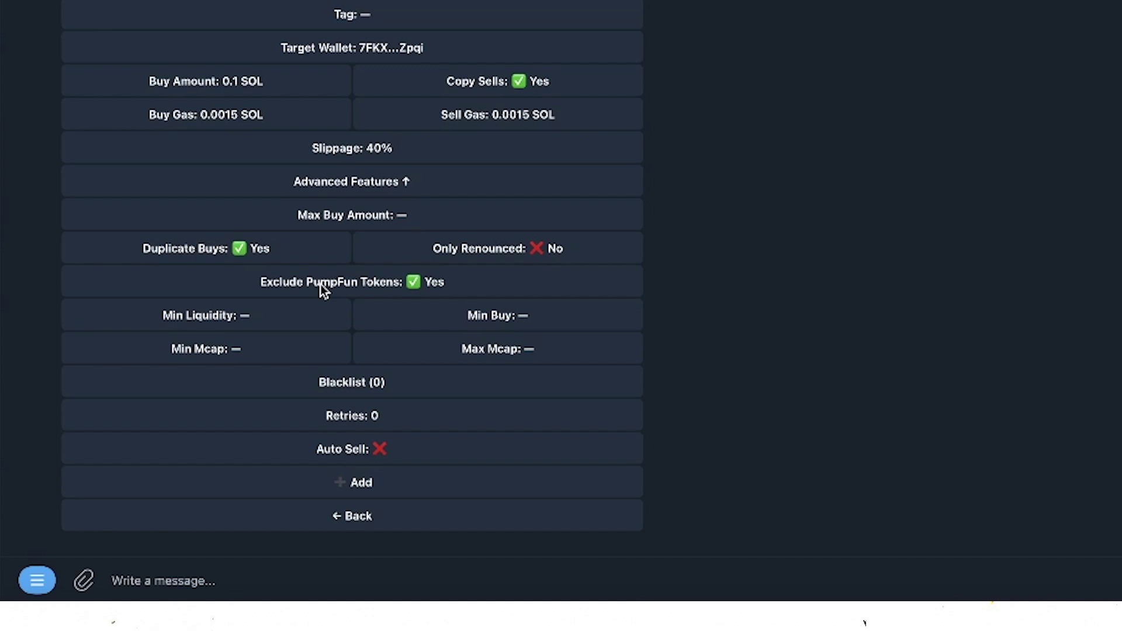
double_click(262, 358)
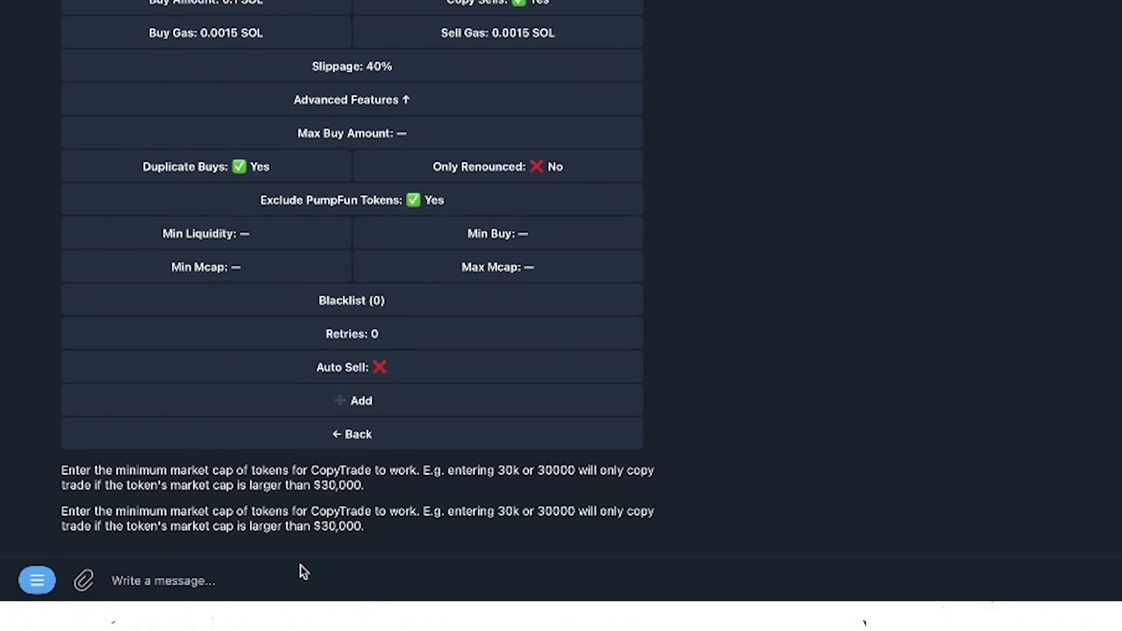
left_click(215, 574)
type("400000")
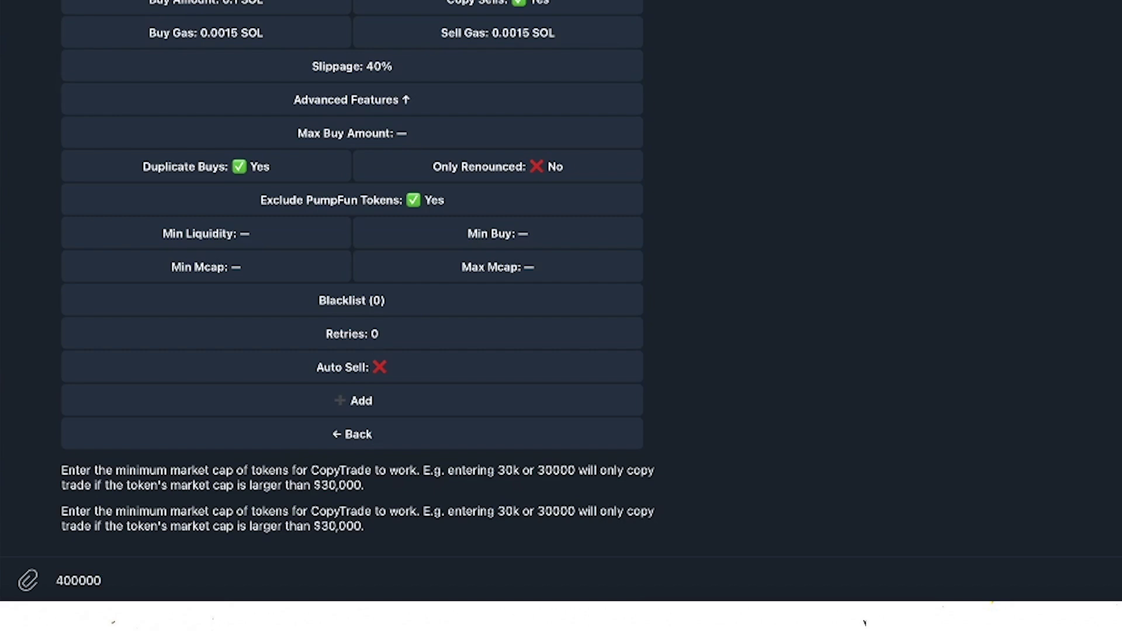
key("Return")
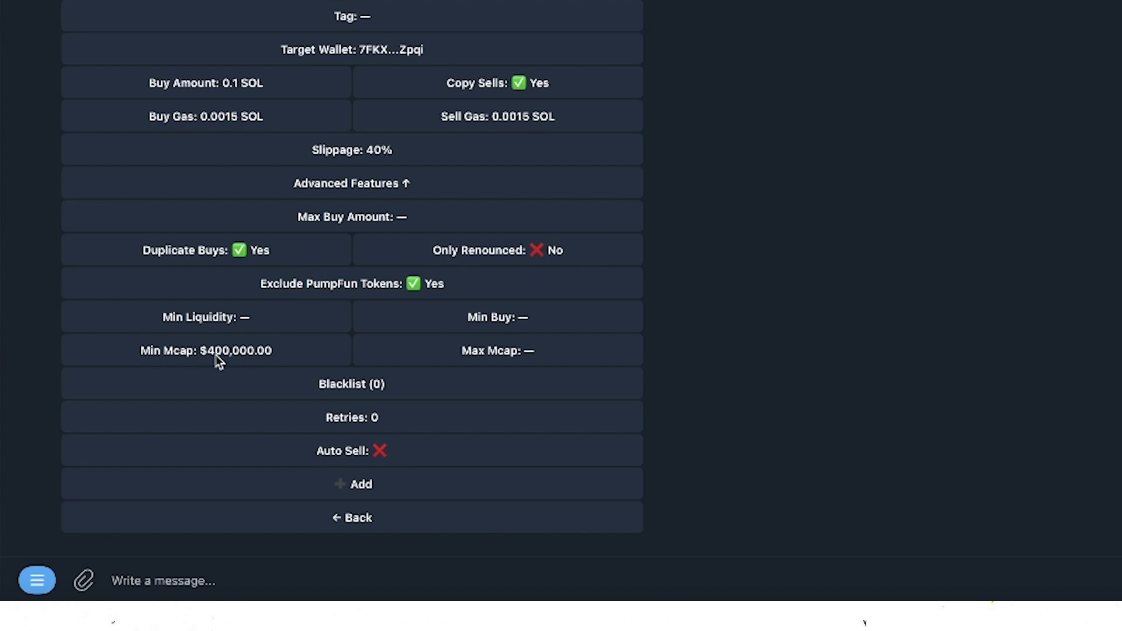
Set the maximum market cap to 10,000,000 and add the trade as active Copy 5.
left_click(489, 353)
left_click(251, 582)
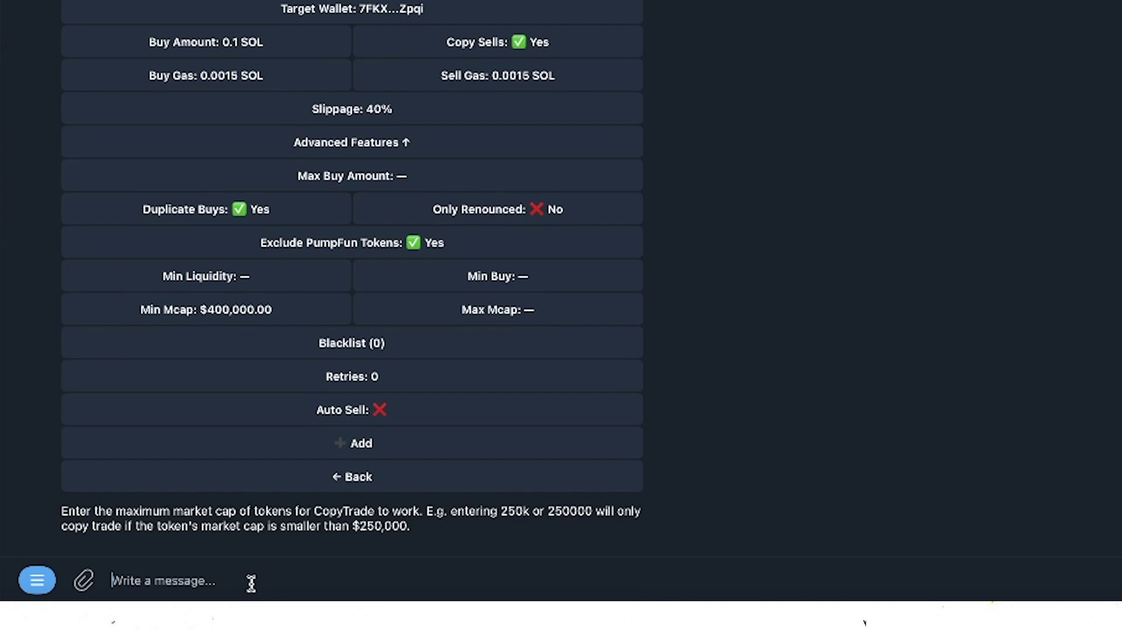
type("10,00")
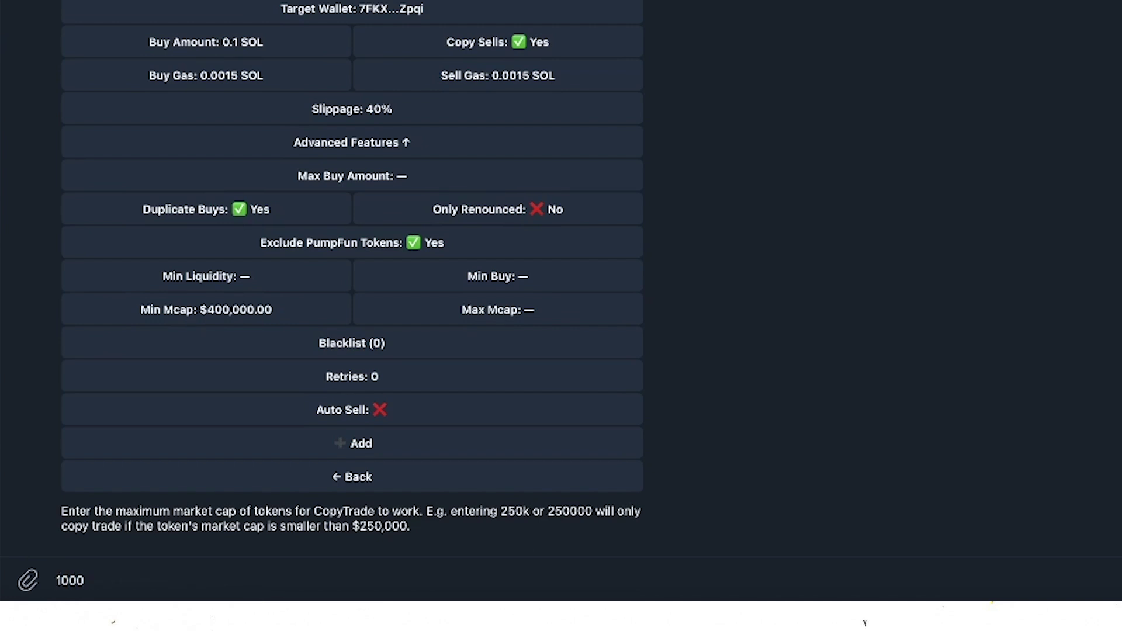
type("0,0")
type("0")
type("0000")
key("Return")
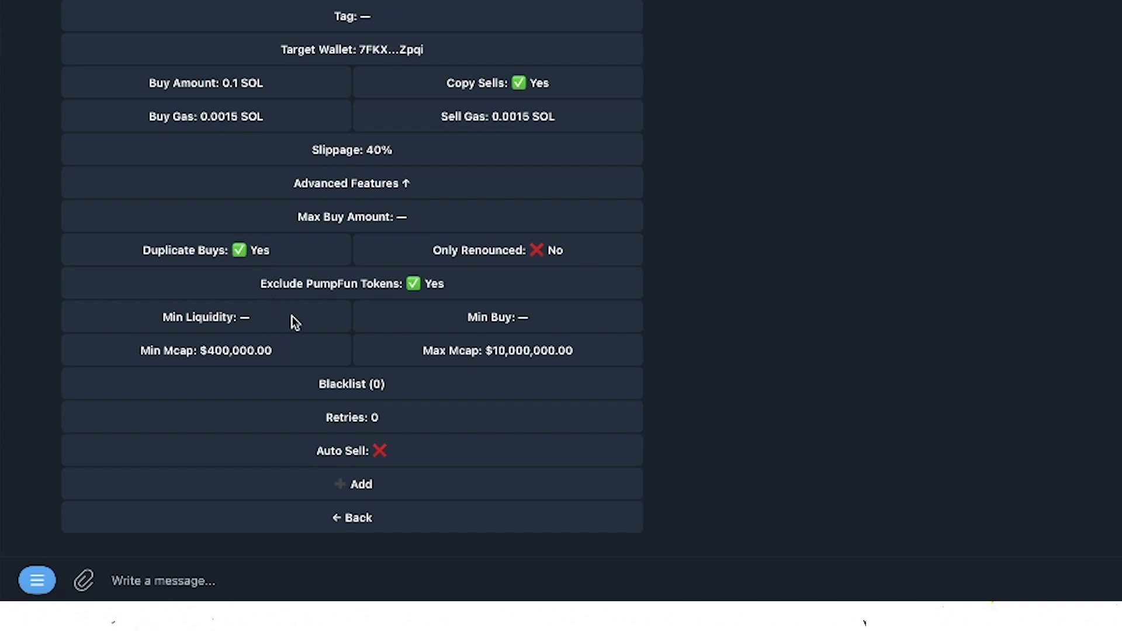
left_click(375, 488)
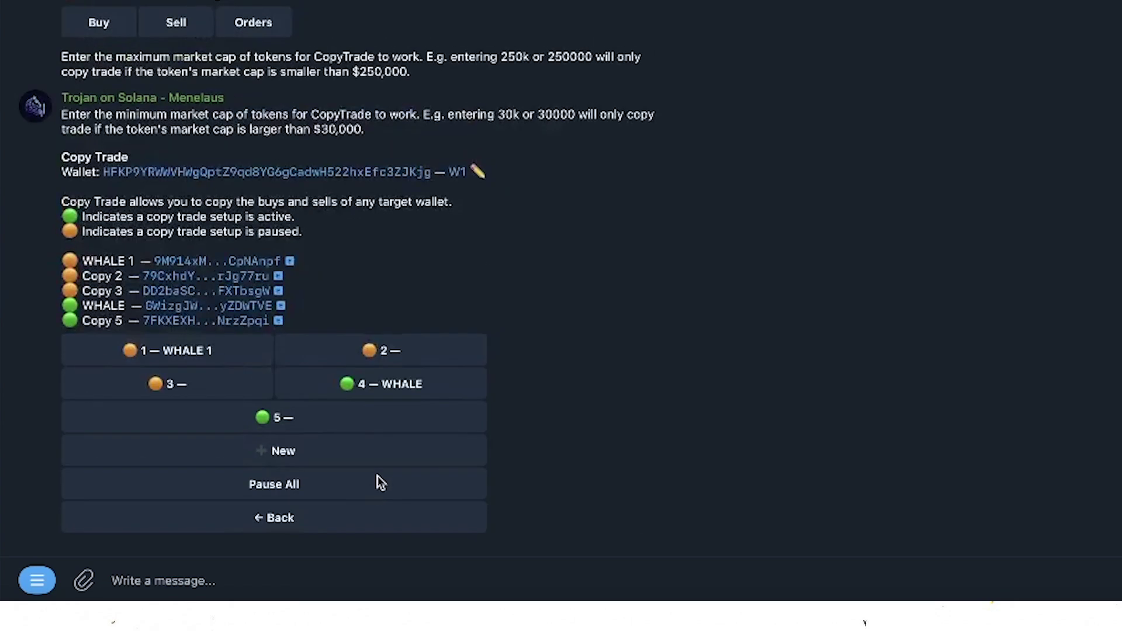